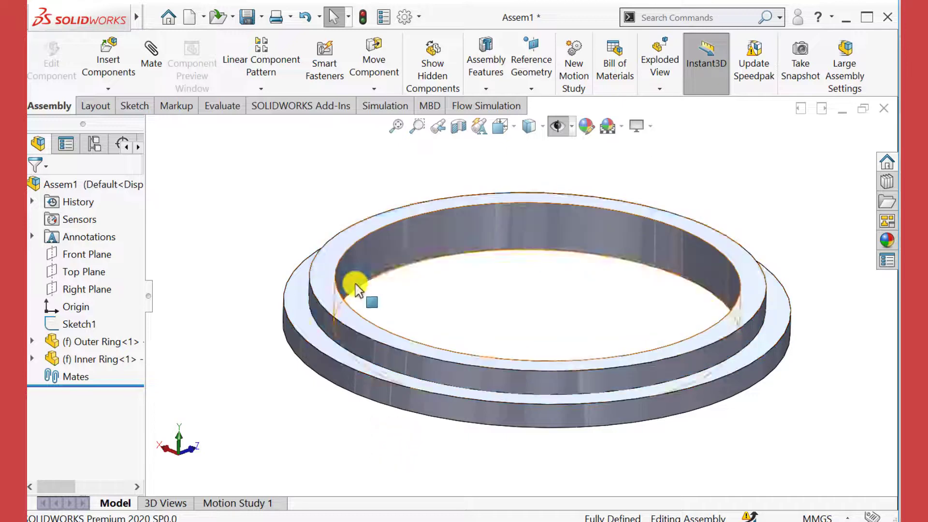
{"action": "left_click", "coordinate": [235, 375]}
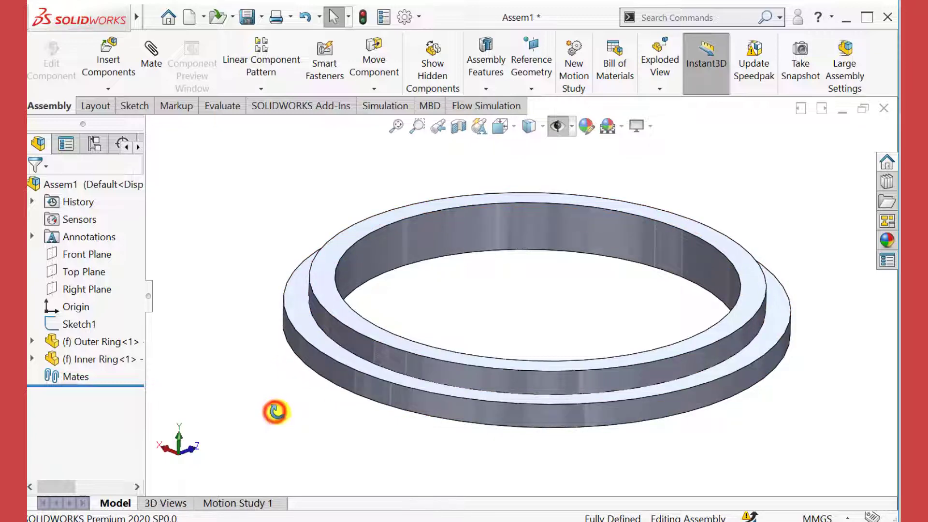
{"action": "mouse_move", "coordinate": [275, 410]}
{"action": "middle_mouse_down"}
{"action": "mouse_move", "coordinate": [281, 369]}
{"action": "mouse_move", "coordinate": [281, 418]}
{"action": "middle_mouse_up"}
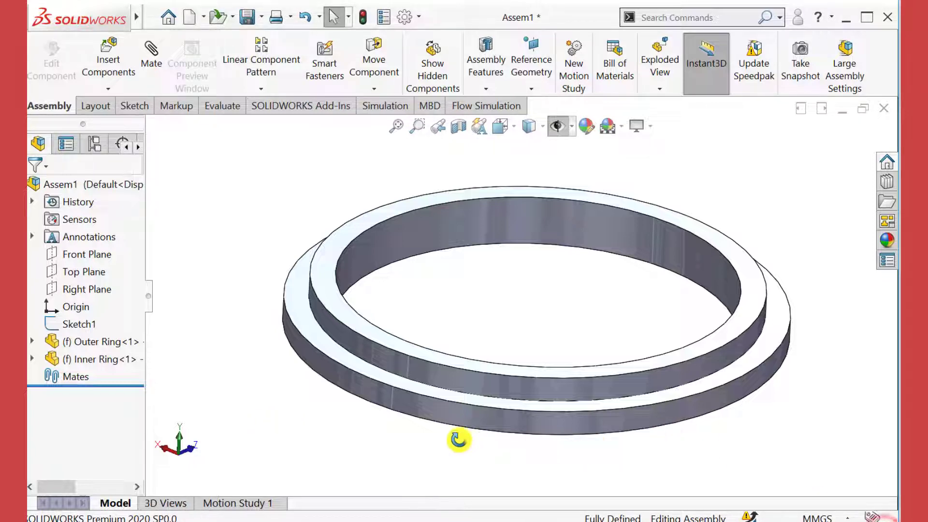
{"action": "middle_click_drag", "start_coordinate": [459, 436], "coordinate": [420, 357]}
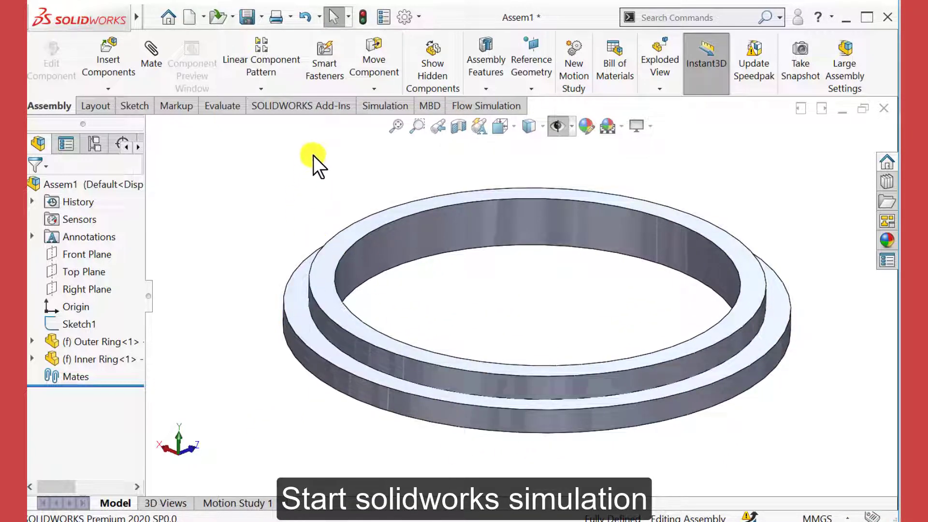
Create a new static simulation study named "Shring Fit analysis".
{"action": "left_click", "coordinate": [381, 107]}
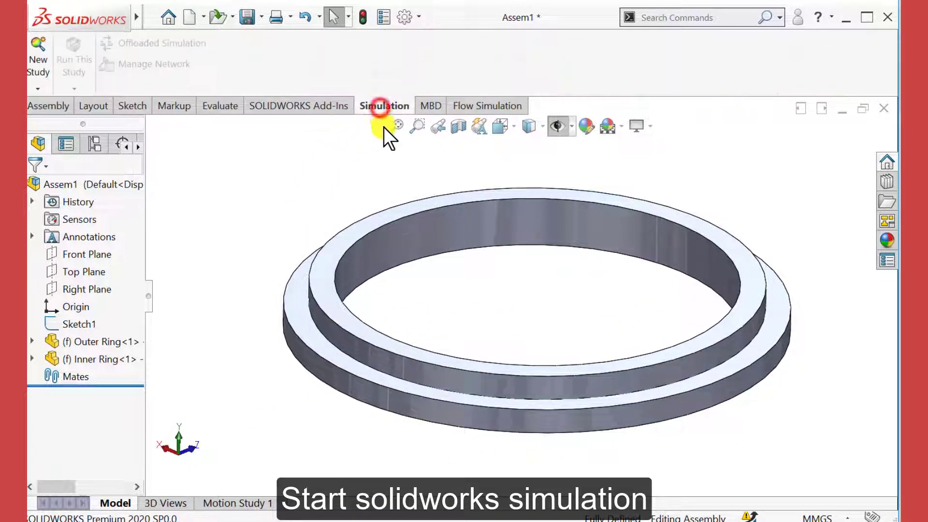
{"action": "left_click", "coordinate": [35, 59]}
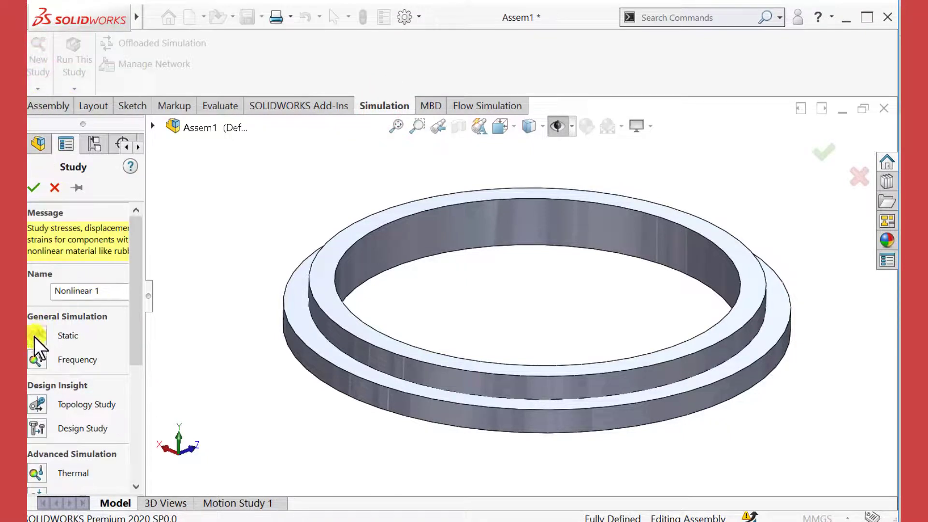
{"action": "left_click", "coordinate": [33, 337]}
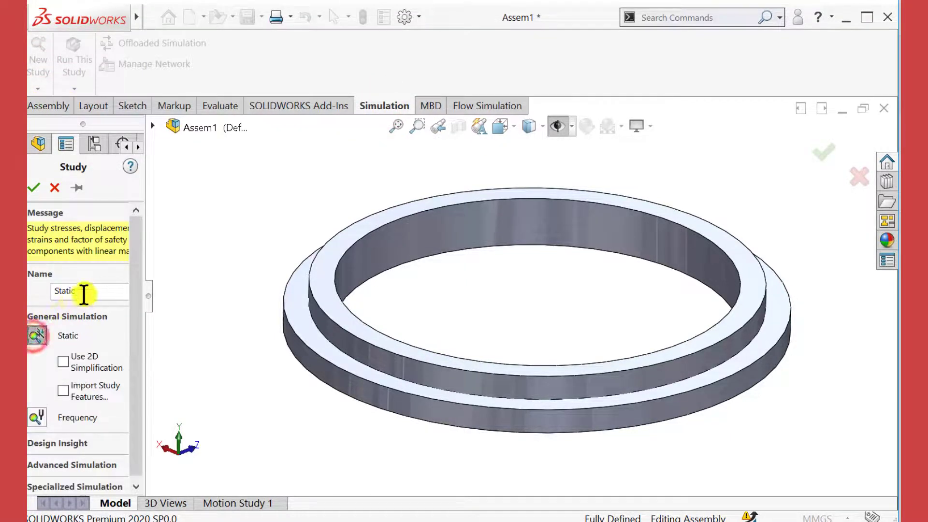
{"action": "left_click_drag", "start_coordinate": [87, 290], "coordinate": [29, 290]}
{"action": "type", "text": "S"}
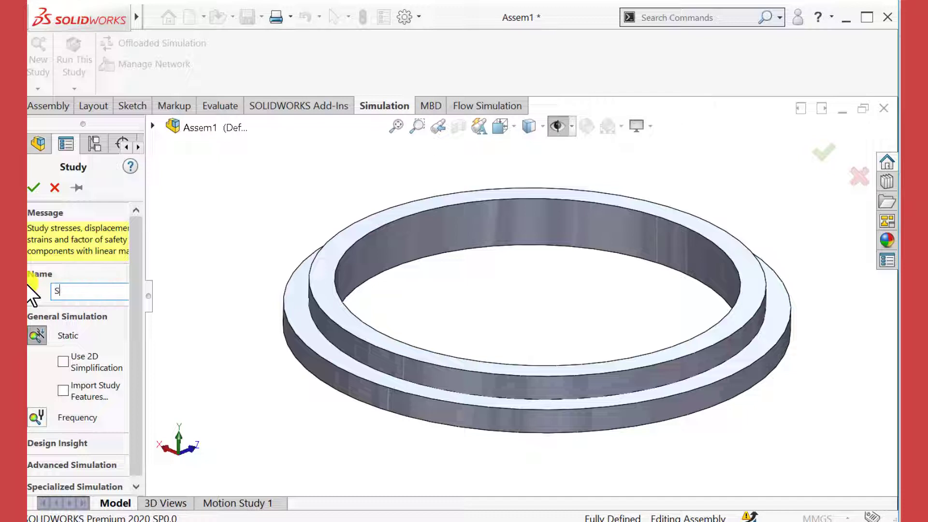
{"action": "type", "text": "hring Fit analysis"}
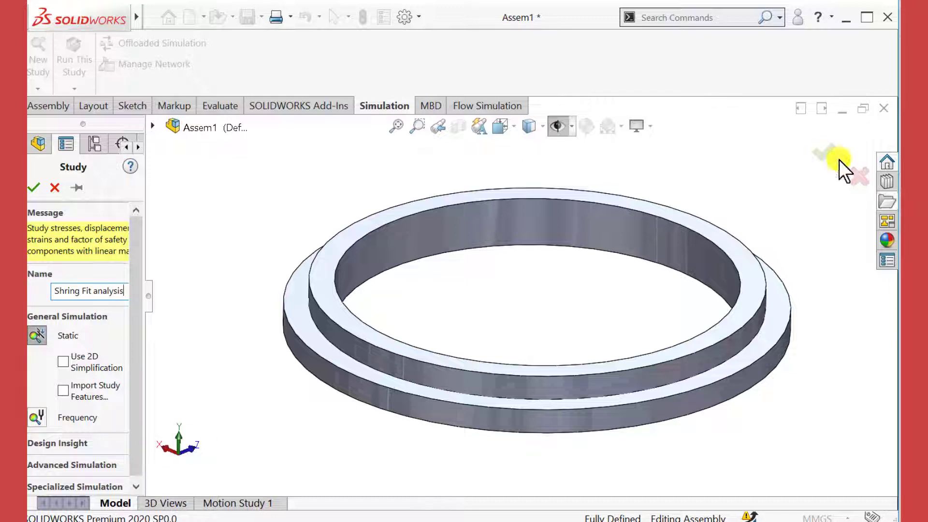
{"action": "left_click", "coordinate": [37, 194]}
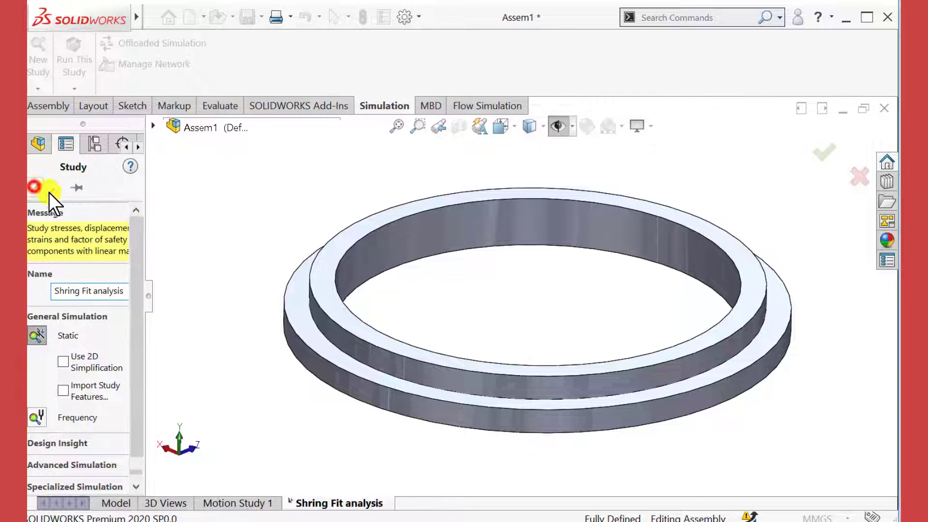
Apply the favorite material Plain Carbon Steel to all parts of the study.
{"action": "left_click", "coordinate": [256, 224]}
{"action": "scroll", "coordinate": [536, 288], "scroll_direction": "up", "scroll_amount": 2}
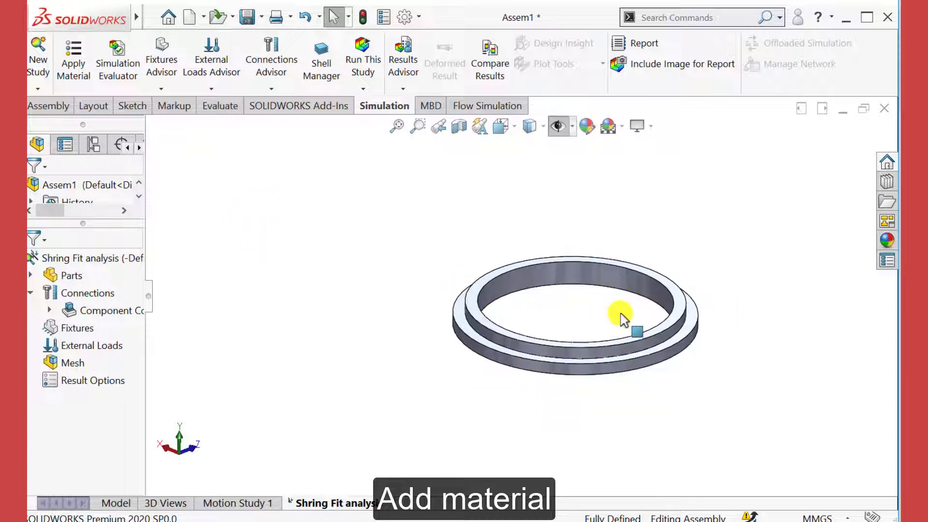
{"action": "scroll", "coordinate": [620, 314], "scroll_direction": "down", "scroll_amount": 2}
{"action": "right_click", "coordinate": [59, 274]}
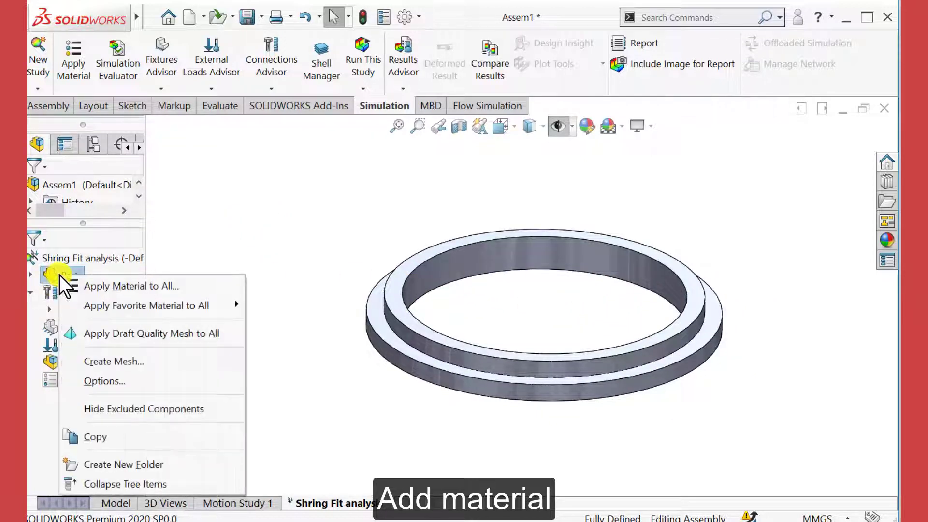
{"action": "mouse_move", "coordinate": [100, 308]}
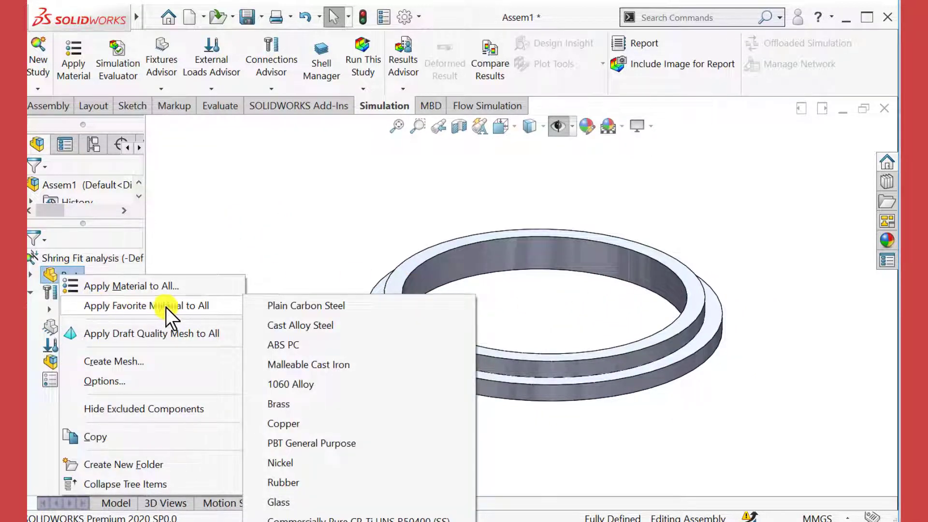
{"action": "left_click", "coordinate": [306, 306]}
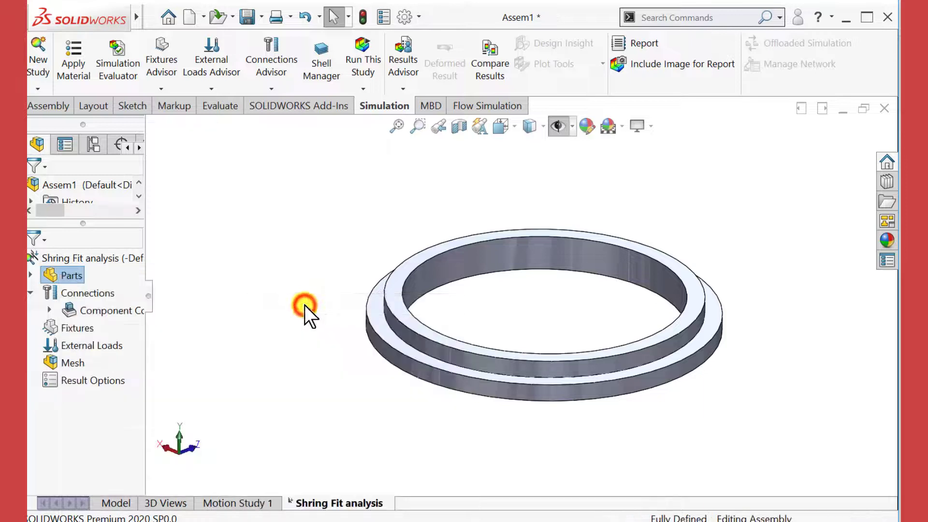
Delete the default component contacts from the study's connections.
{"action": "scroll", "coordinate": [286, 287], "scroll_direction": "up", "scroll_amount": 1}
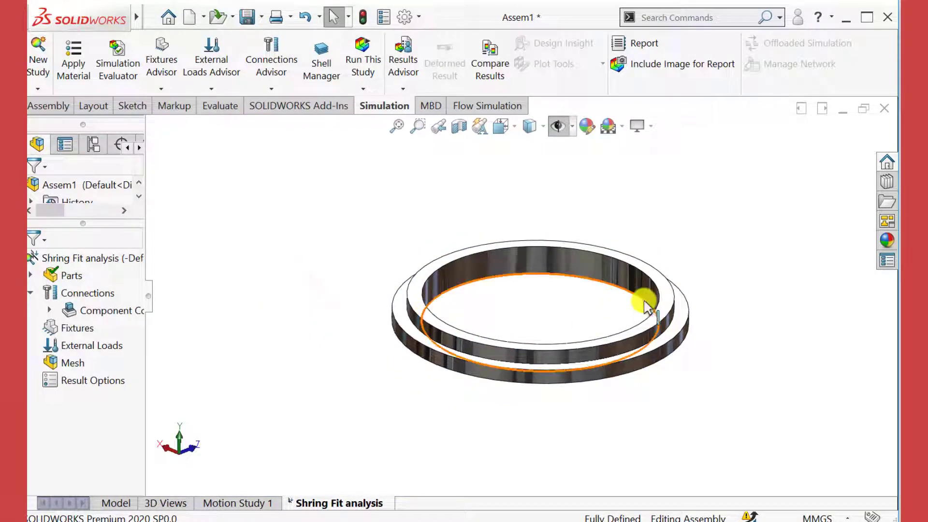
{"action": "scroll", "coordinate": [675, 309], "scroll_direction": "down", "scroll_amount": 1}
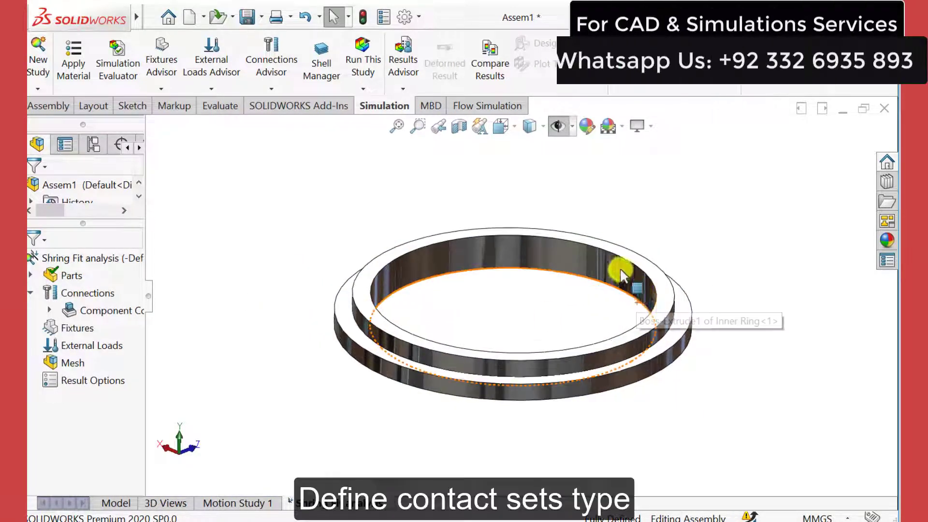
{"action": "right_click", "coordinate": [91, 309]}
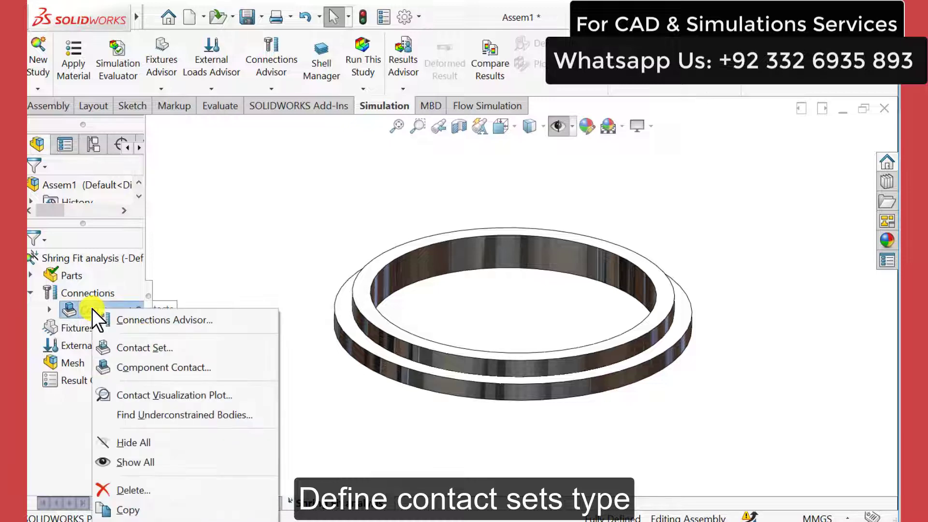
{"action": "left_click", "coordinate": [118, 488]}
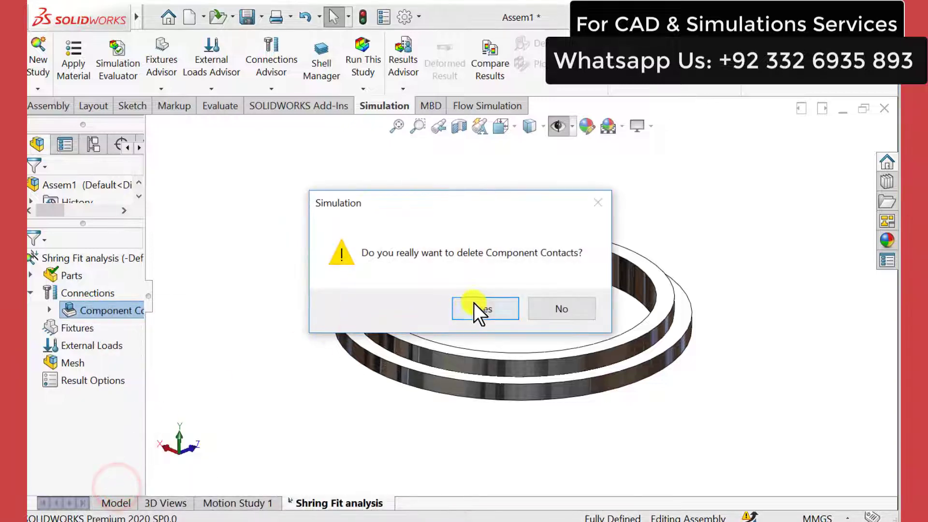
{"action": "left_click", "coordinate": [478, 305]}
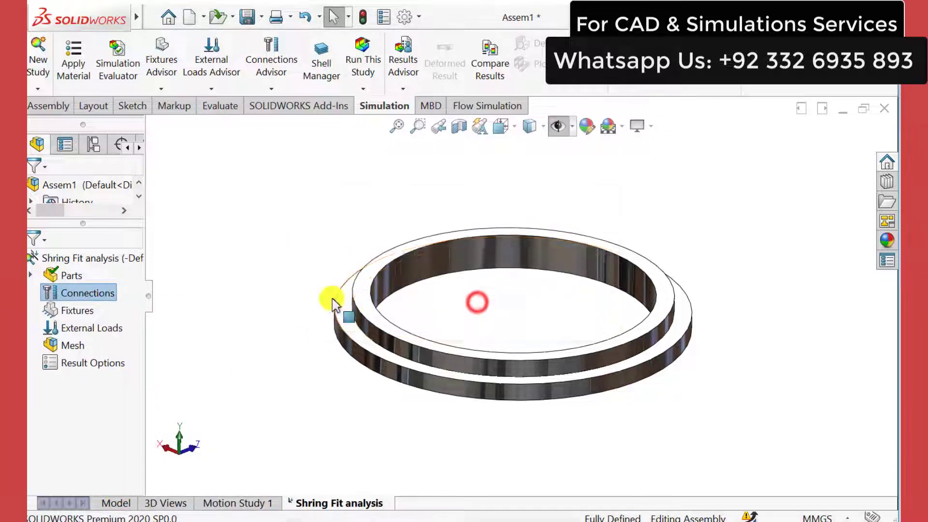
Start a manually selected Shrink Fit contact set with the inner ring's outer cylindrical face as the first set.
{"action": "right_click", "coordinate": [70, 297]}
{"action": "left_click", "coordinate": [108, 255]}
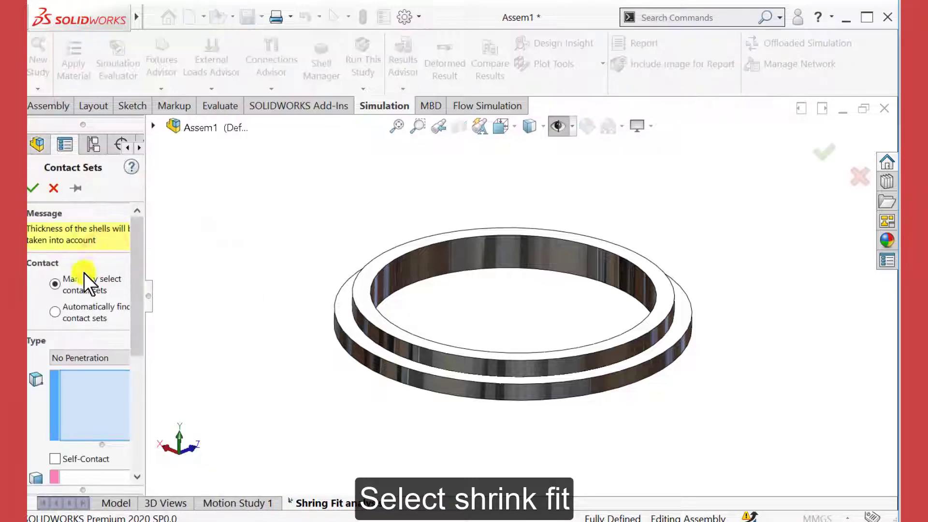
{"action": "left_click", "coordinate": [91, 357]}
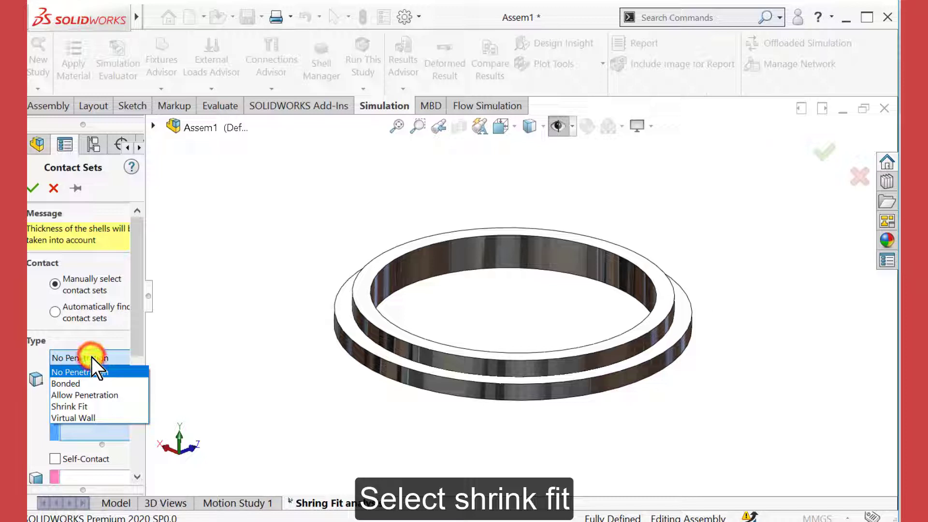
{"action": "left_click", "coordinate": [83, 405]}
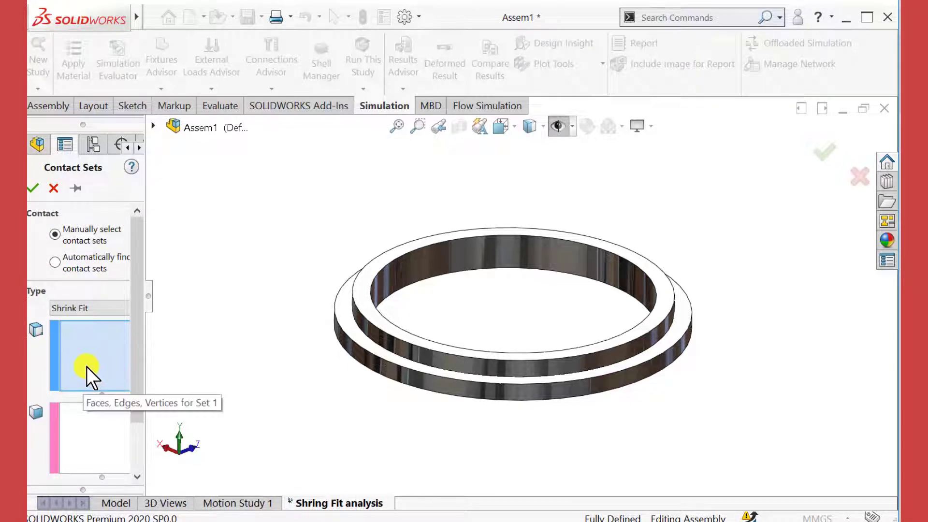
{"action": "left_click", "coordinate": [386, 347]}
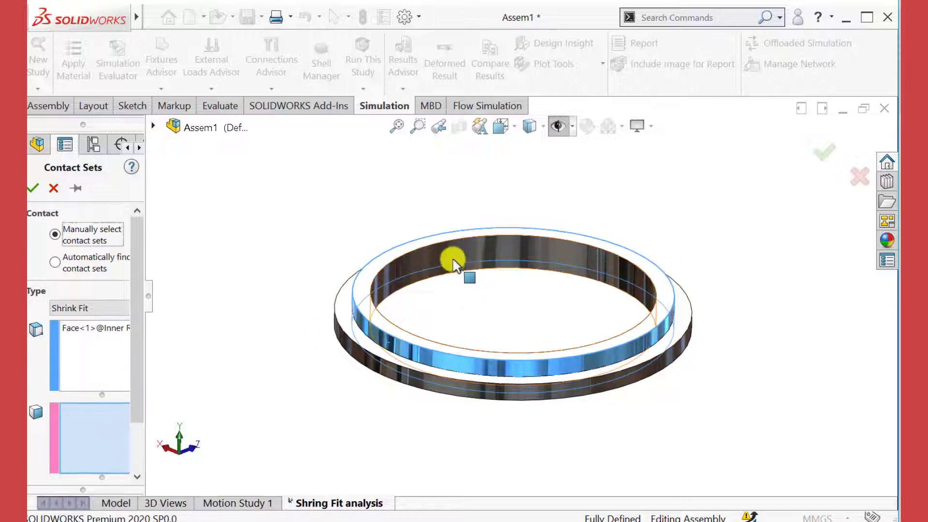
Hide the inner ring and complete the contact set with the outer ring's inner cylindrical face as the second set.
{"action": "mouse_move", "coordinate": [383, 295]}
{"action": "middle_mouse_down"}
{"action": "mouse_move", "coordinate": [388, 313]}
{"action": "mouse_move", "coordinate": [381, 290]}
{"action": "middle_mouse_up"}
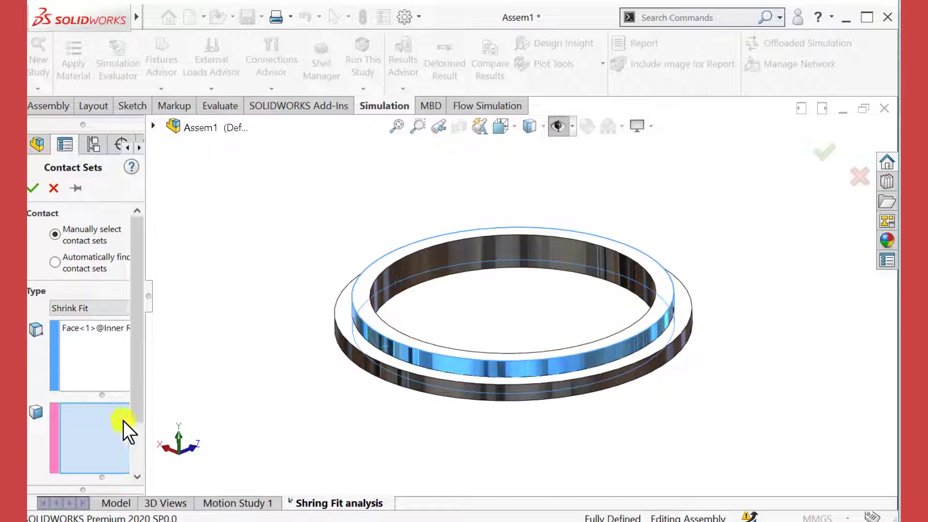
{"action": "left_click", "coordinate": [153, 125]}
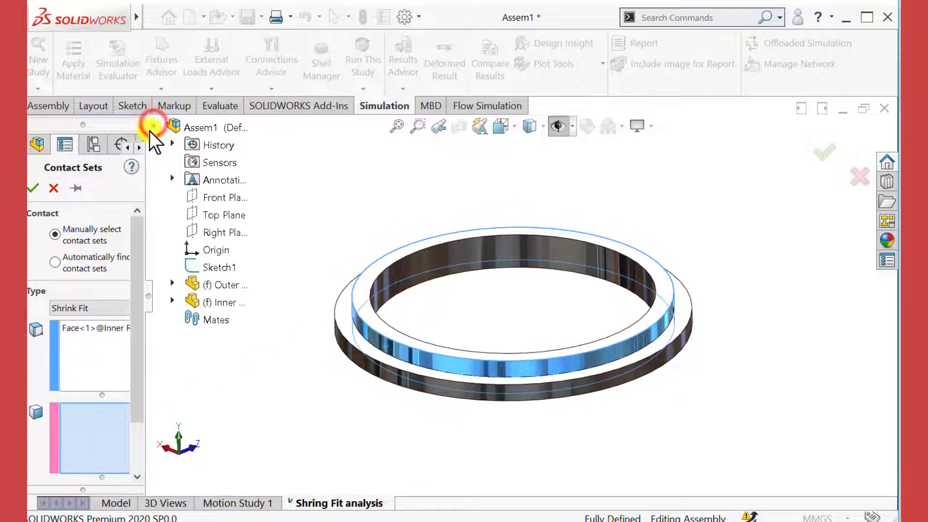
{"action": "right_click", "coordinate": [219, 302]}
{"action": "left_click", "coordinate": [244, 327]}
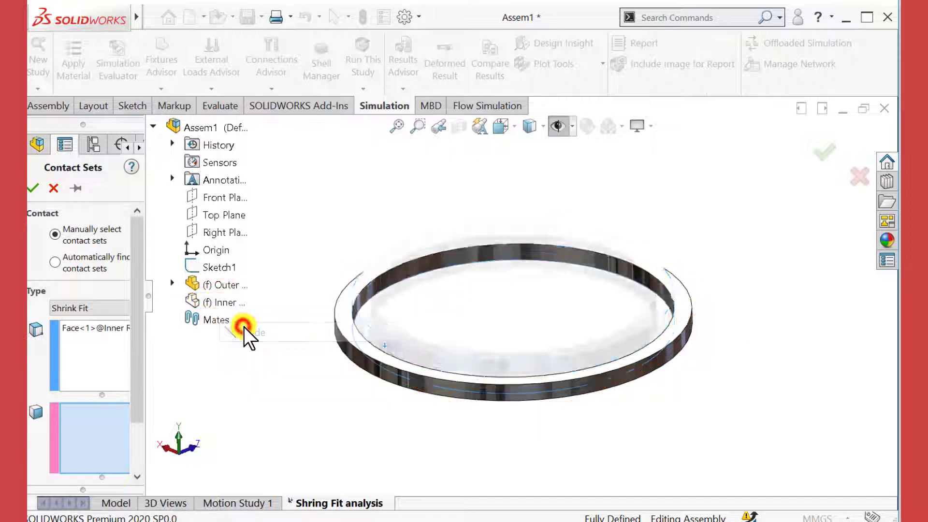
{"action": "left_click", "coordinate": [377, 292]}
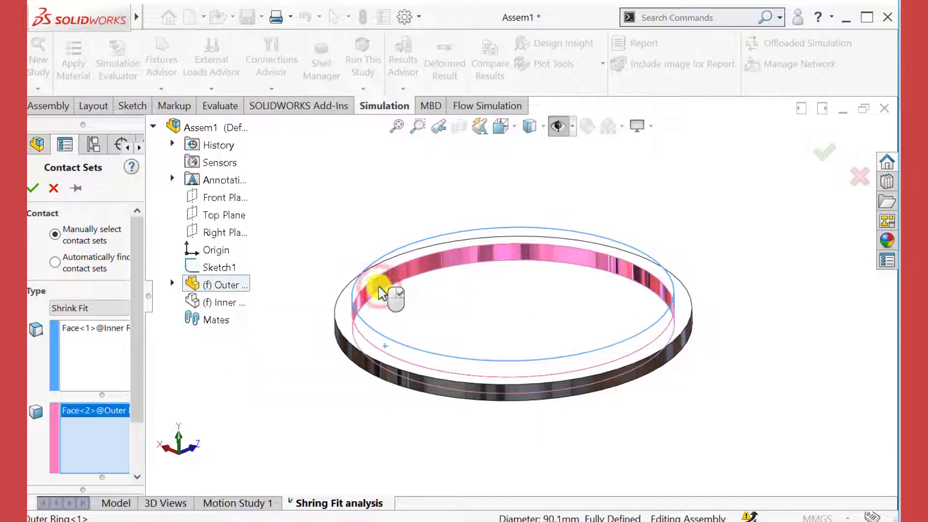
{"action": "left_click", "coordinate": [94, 325]}
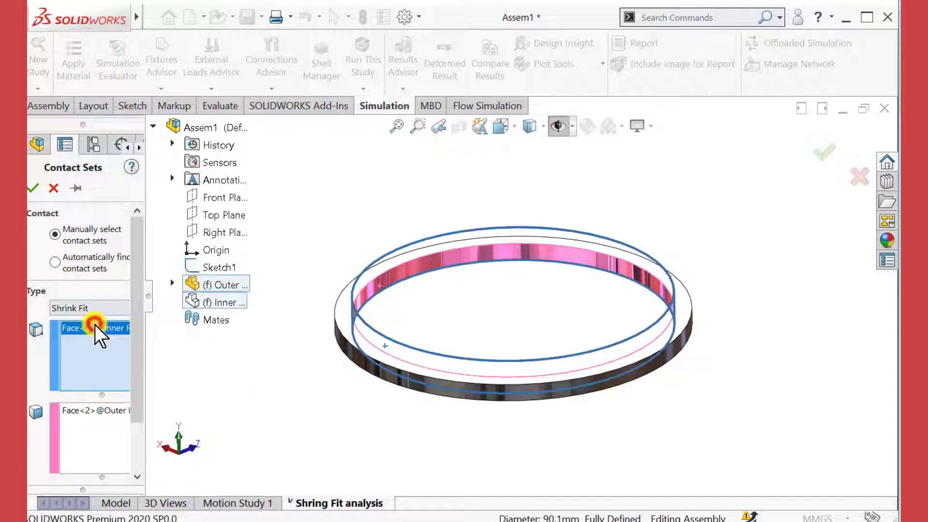
{"action": "left_click", "coordinate": [85, 413]}
{"action": "left_click_drag", "start_coordinate": [134, 317], "coordinate": [139, 274]}
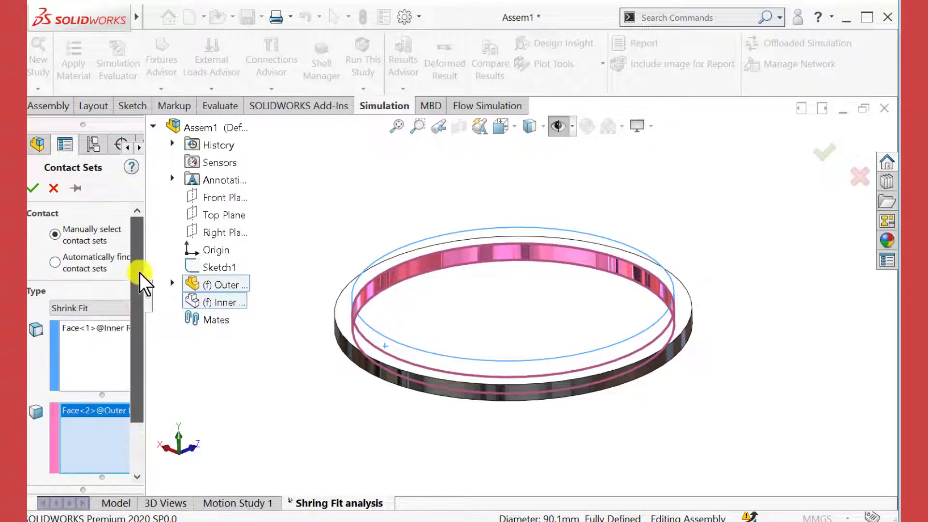
{"action": "left_click", "coordinate": [32, 189]}
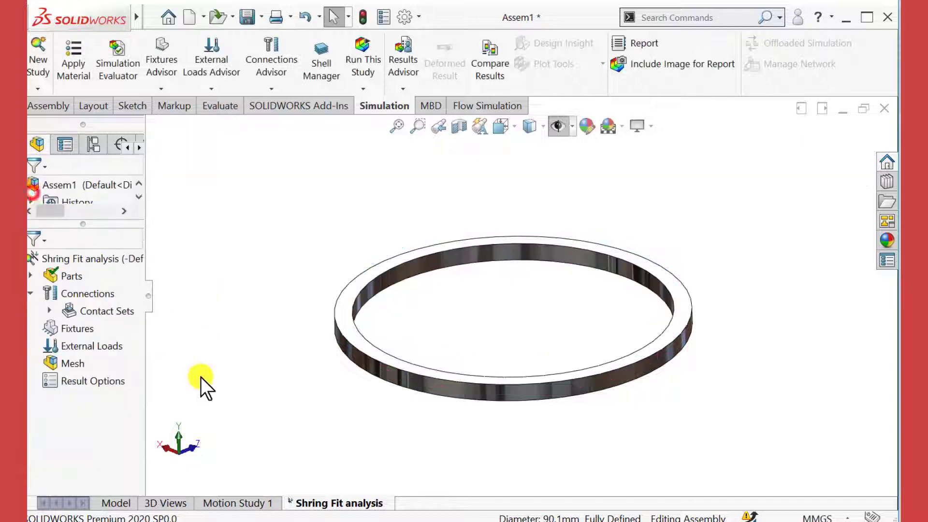
Show the hidden inner ring again in the assembly.
{"action": "left_click", "coordinate": [278, 372]}
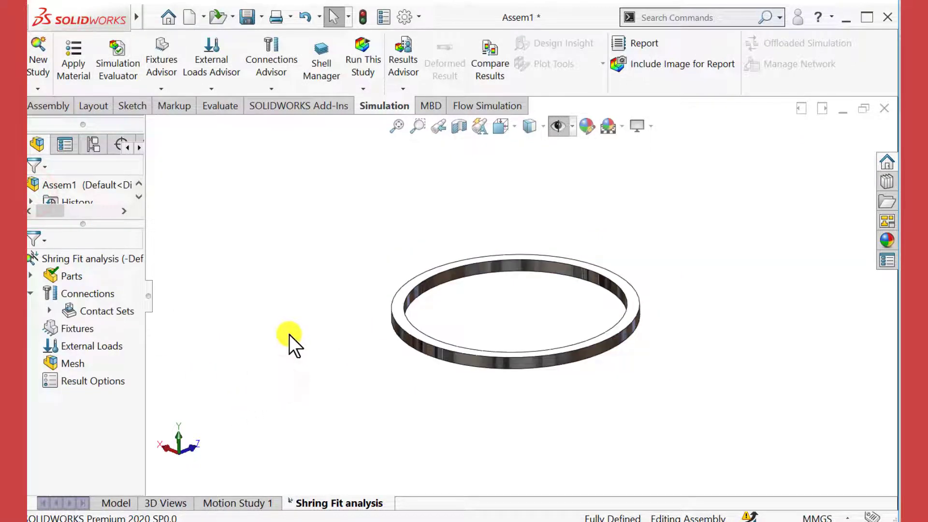
{"action": "key", "text": "shift+Tab"}
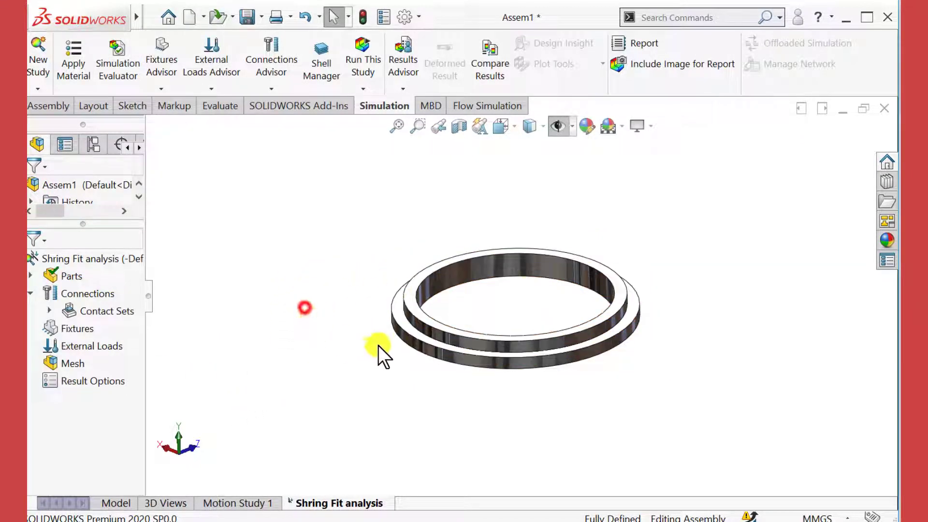
{"action": "scroll", "coordinate": [529, 290], "scroll_direction": "down", "scroll_amount": 2}
{"action": "middle_click_drag", "start_coordinate": [528, 290], "coordinate": [511, 319]}
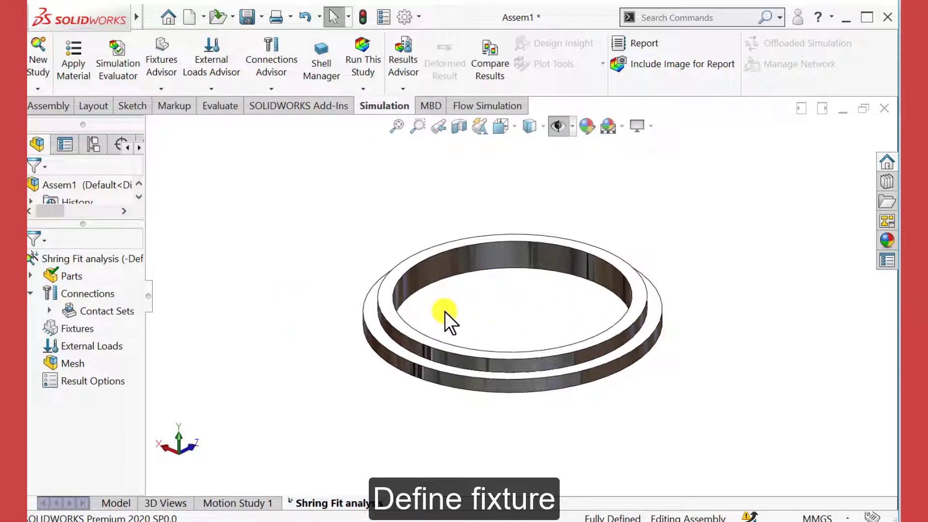
Start a Roller/Slider fixture on the flat bottom faces of the outer ring and the inner ring.
{"action": "right_click", "coordinate": [70, 330]}
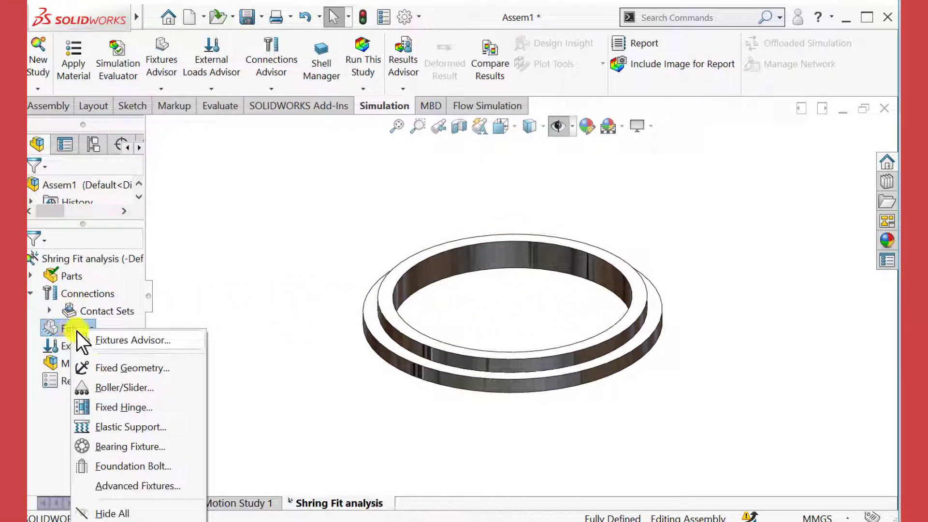
{"action": "left_click", "coordinate": [105, 388]}
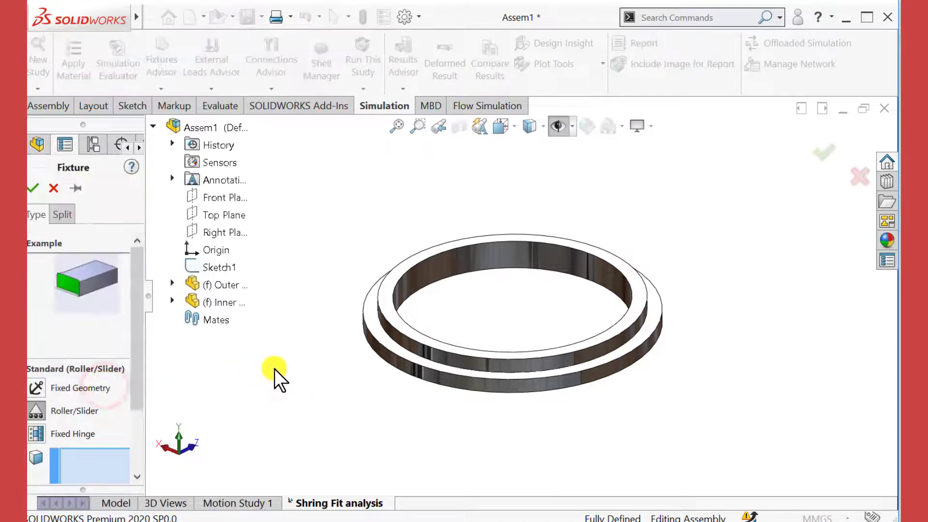
{"action": "middle_click_drag", "start_coordinate": [274, 369], "coordinate": [301, 256]}
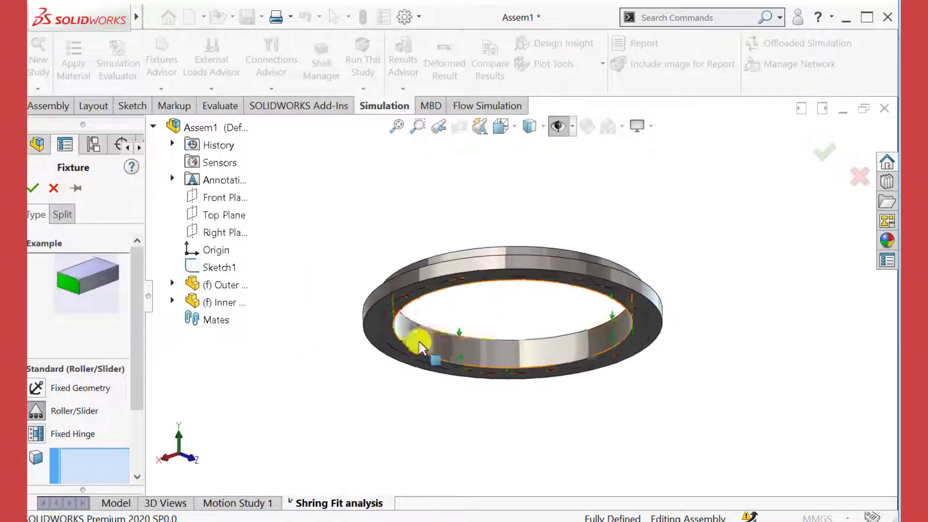
{"action": "scroll", "coordinate": [391, 348], "scroll_direction": "down", "scroll_amount": 3}
{"action": "left_click", "coordinate": [356, 324]}
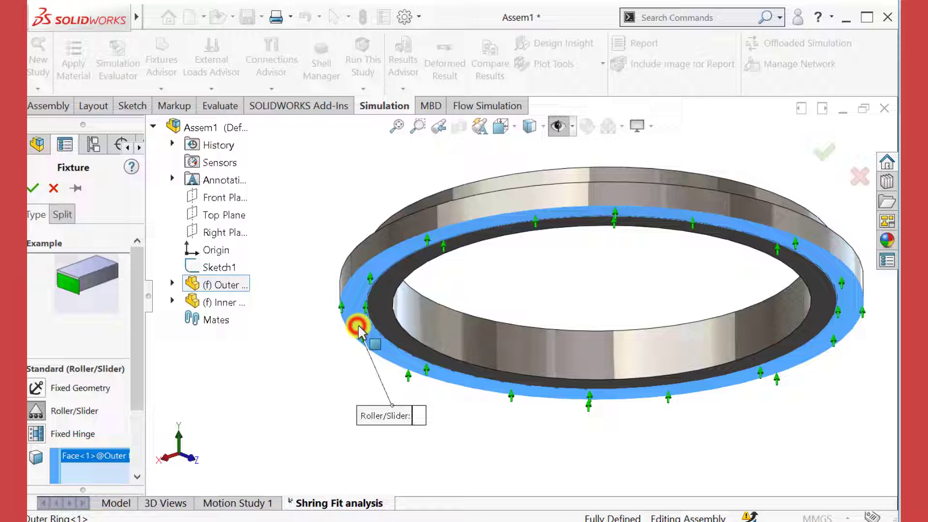
{"action": "left_click", "coordinate": [381, 319]}
Switch the fixture to Use Reference Geometry with the Top Plane as reference and restrain translation normal to the plane at 0 mm.
{"action": "left_click_drag", "start_coordinate": [136, 351], "coordinate": [134, 437]}
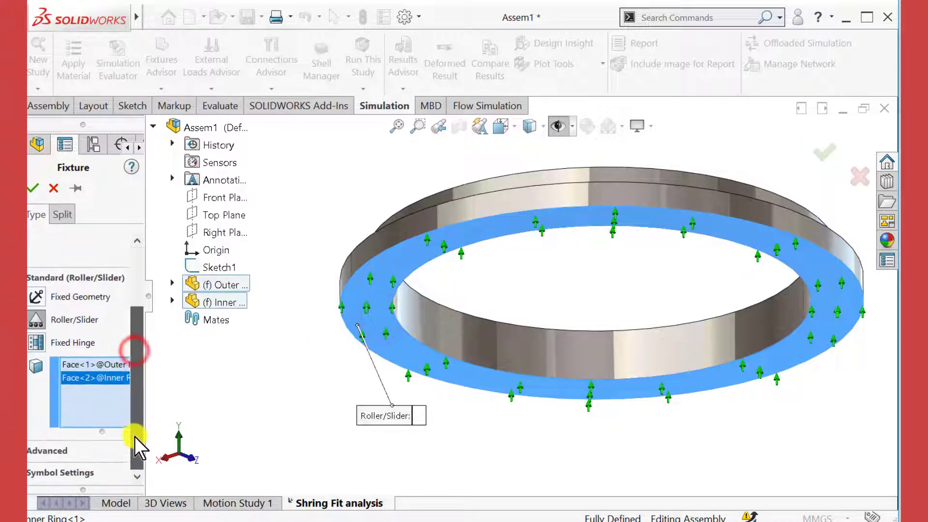
{"action": "left_click", "coordinate": [47, 451]}
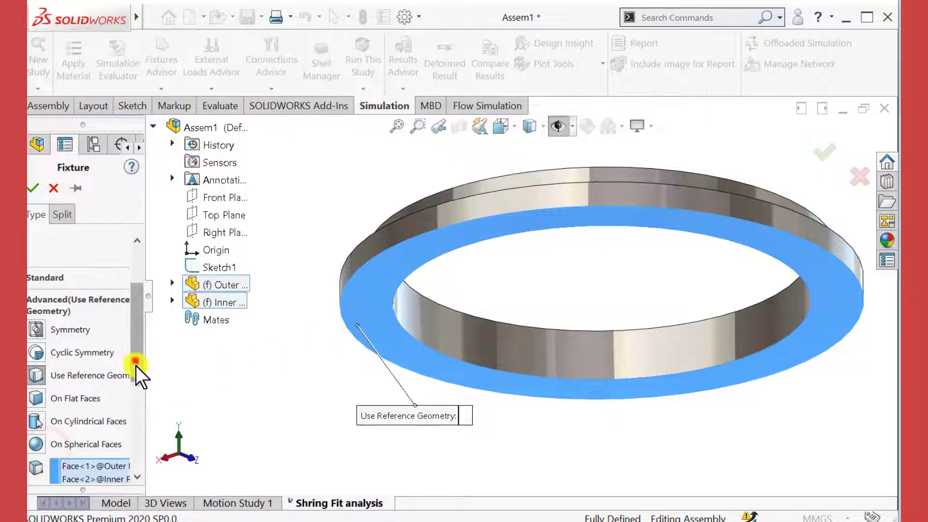
{"action": "left_click_drag", "start_coordinate": [135, 366], "coordinate": [134, 442]}
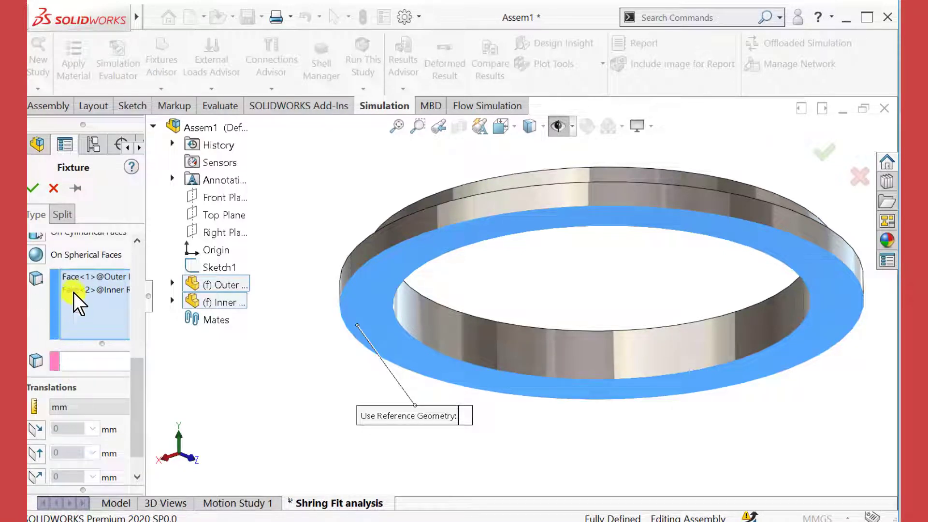
{"action": "left_click", "coordinate": [75, 360]}
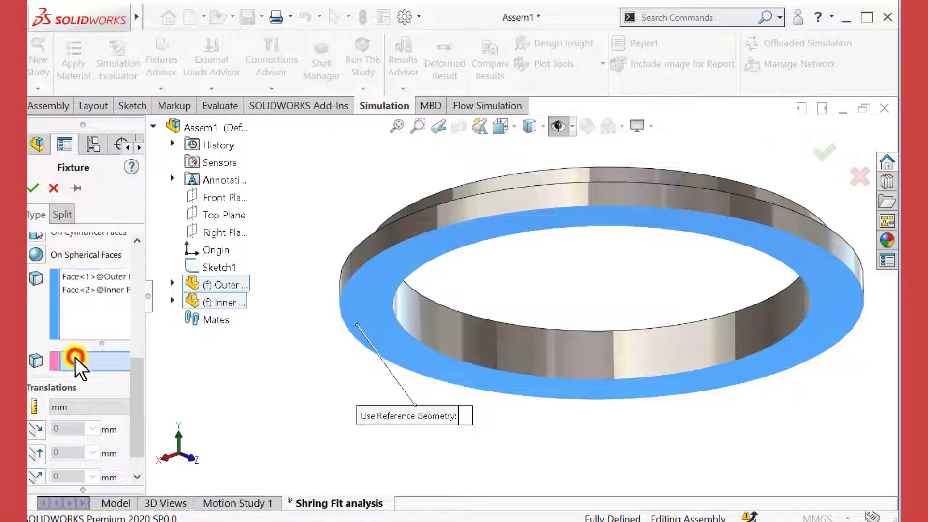
{"action": "left_click", "coordinate": [212, 216]}
{"action": "left_click_drag", "start_coordinate": [136, 381], "coordinate": [137, 426]}
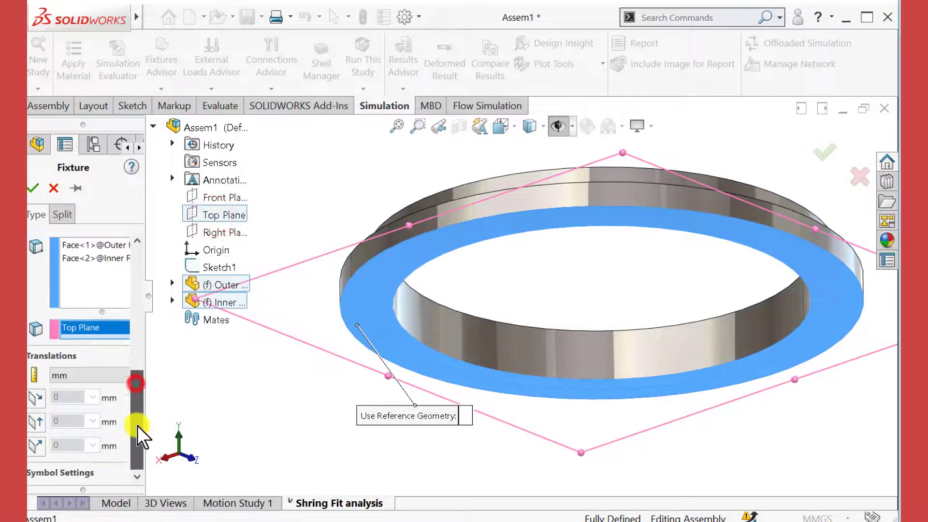
{"action": "left_click", "coordinate": [36, 445]}
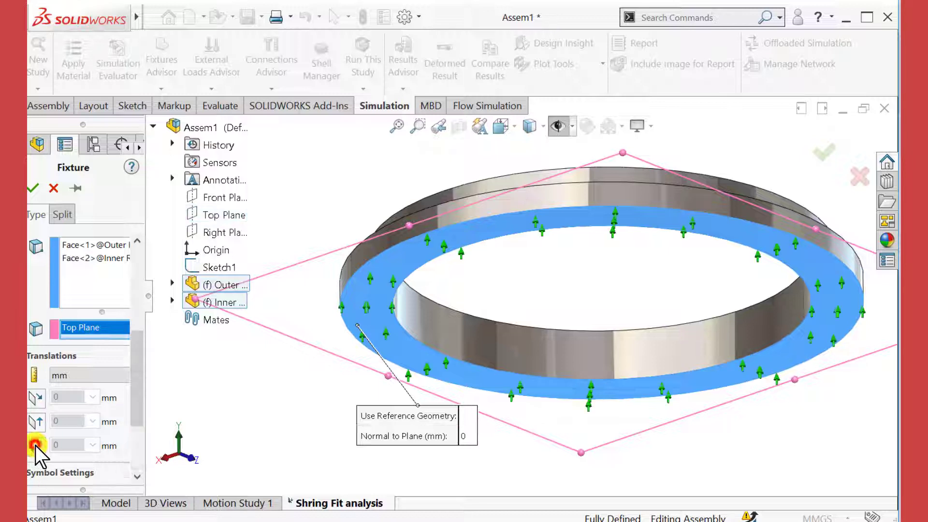
{"action": "left_click_drag", "start_coordinate": [140, 385], "coordinate": [139, 442]}
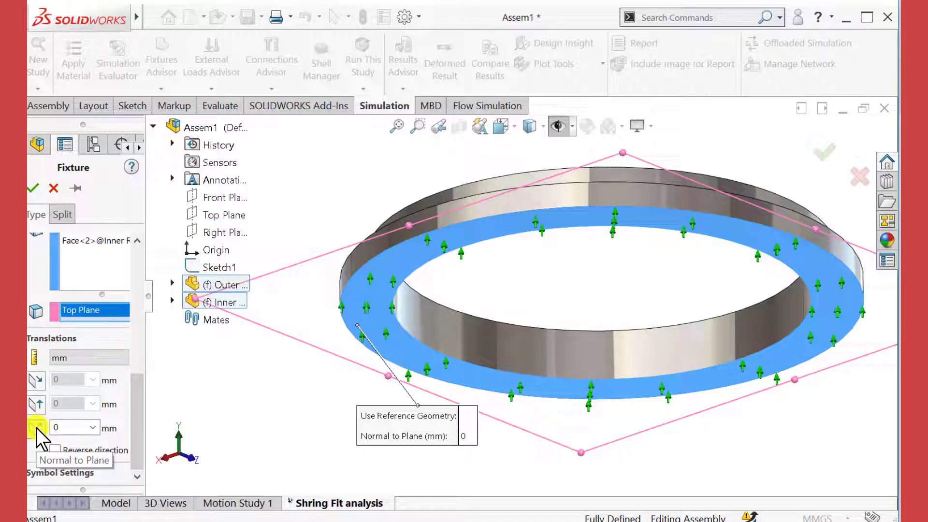
{"action": "middle_click_drag", "start_coordinate": [297, 389], "coordinate": [324, 369]}
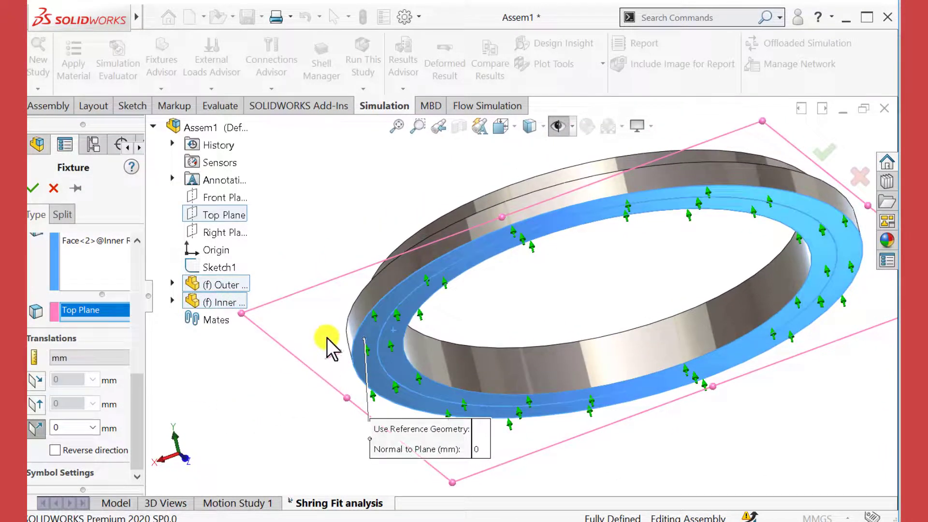
{"action": "middle_click_drag", "start_coordinate": [266, 355], "coordinate": [366, 393]}
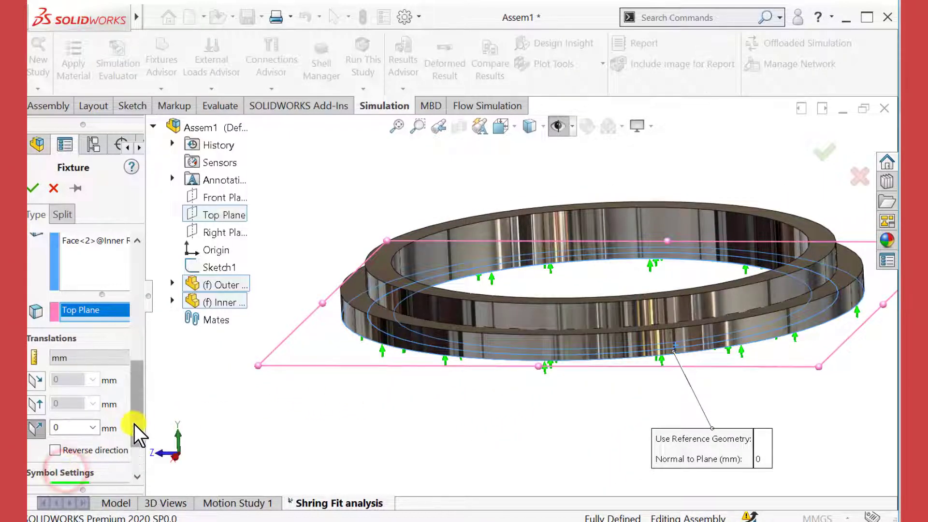
Set the fixture's symbol size to 200 and accept the fixture.
{"action": "left_click_drag", "start_coordinate": [134, 423], "coordinate": [127, 465]}
{"action": "double_click", "coordinate": [63, 448]}
{"action": "type", "text": "200"}
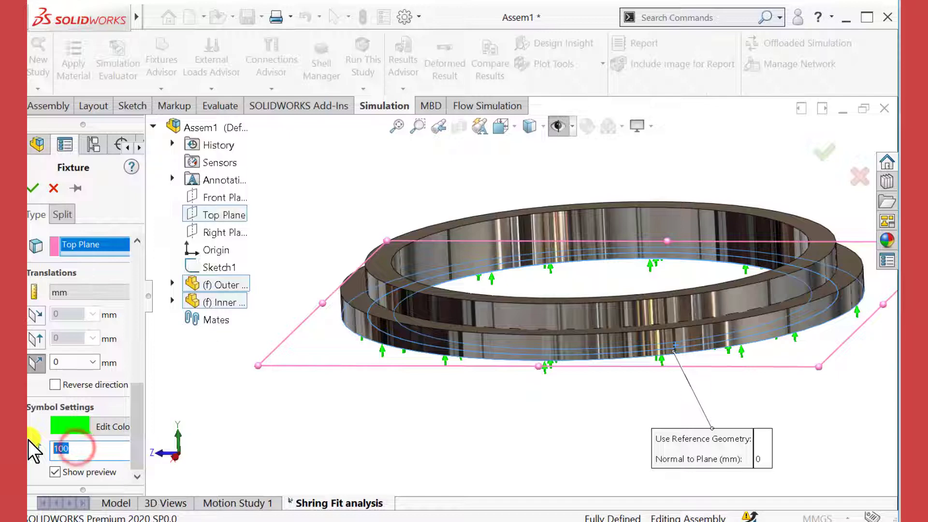
{"action": "mouse_move", "coordinate": [278, 424]}
{"action": "middle_mouse_down"}
{"action": "mouse_move", "coordinate": [296, 367]}
{"action": "mouse_move", "coordinate": [290, 338]}
{"action": "mouse_move", "coordinate": [290, 420]}
{"action": "middle_mouse_up"}
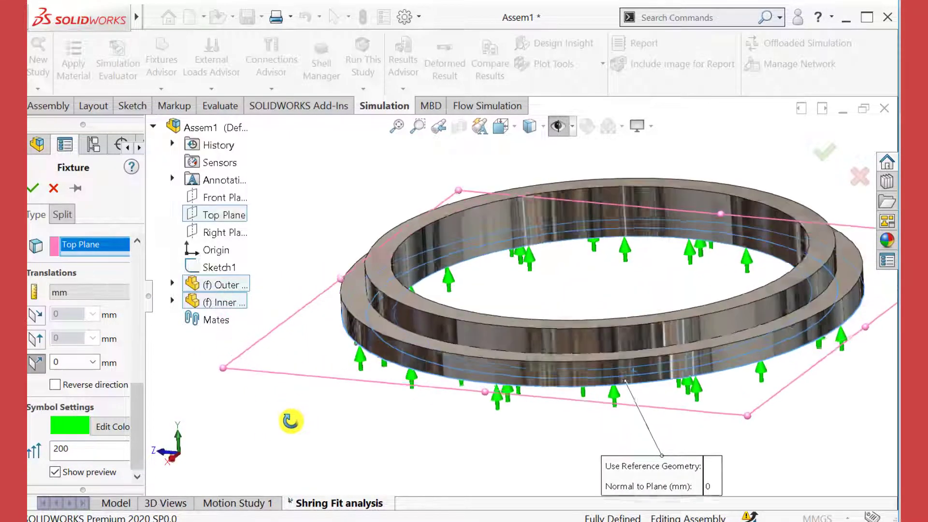
{"action": "left_click", "coordinate": [33, 188]}
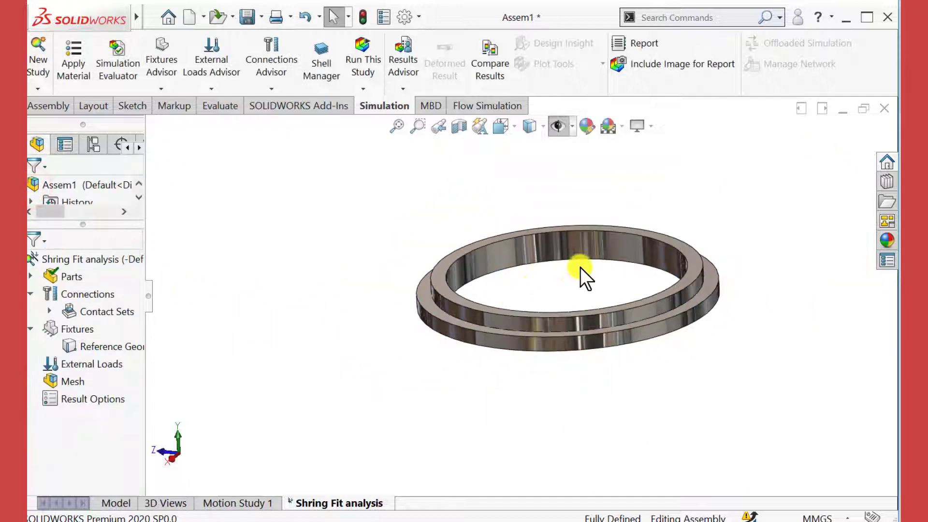
Run the shrink fit study and accept switching the solver to Intel Direct Sparse.
{"action": "mouse_move", "coordinate": [580, 270]}
{"action": "middle_mouse_down"}
{"action": "mouse_move", "coordinate": [534, 283]}
{"action": "mouse_move", "coordinate": [566, 271]}
{"action": "middle_mouse_up"}
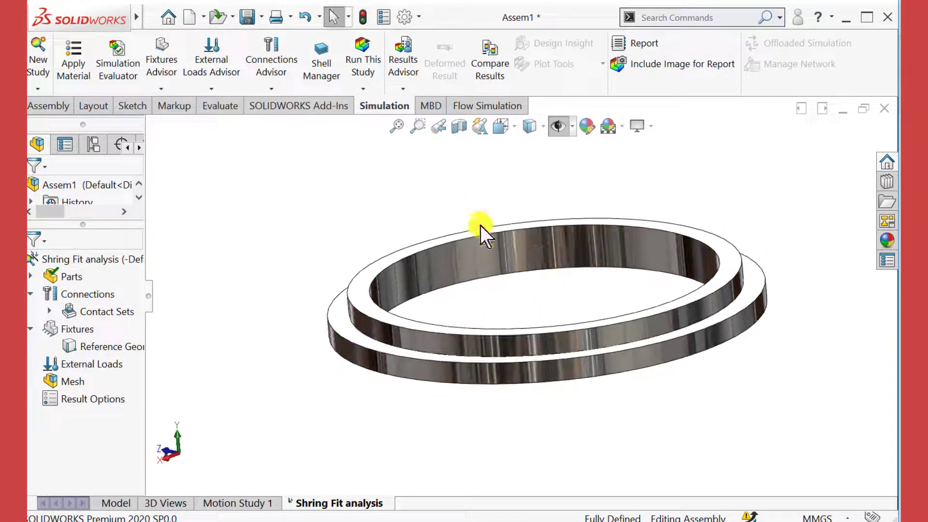
{"action": "scroll", "coordinate": [405, 231], "scroll_direction": "up", "scroll_amount": 1}
{"action": "scroll", "coordinate": [571, 267], "scroll_direction": "down", "scroll_amount": 2}
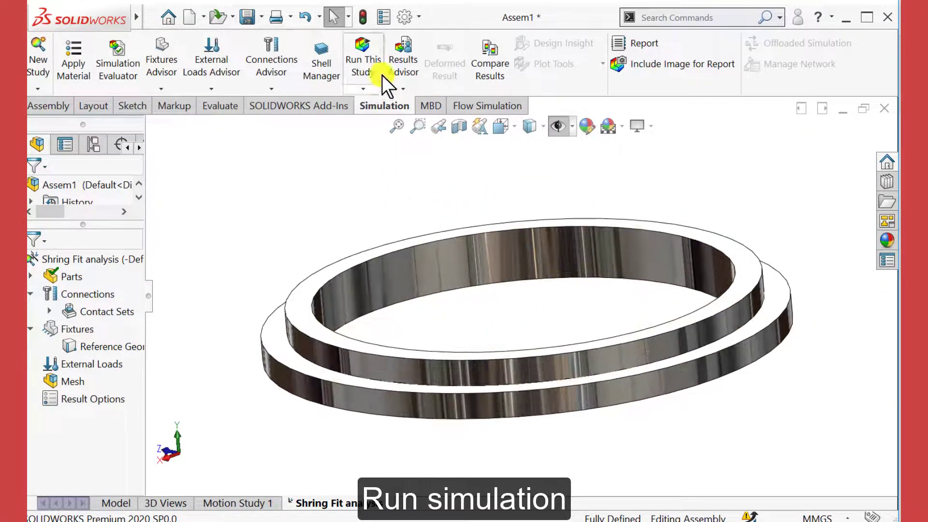
{"action": "left_click", "coordinate": [364, 54]}
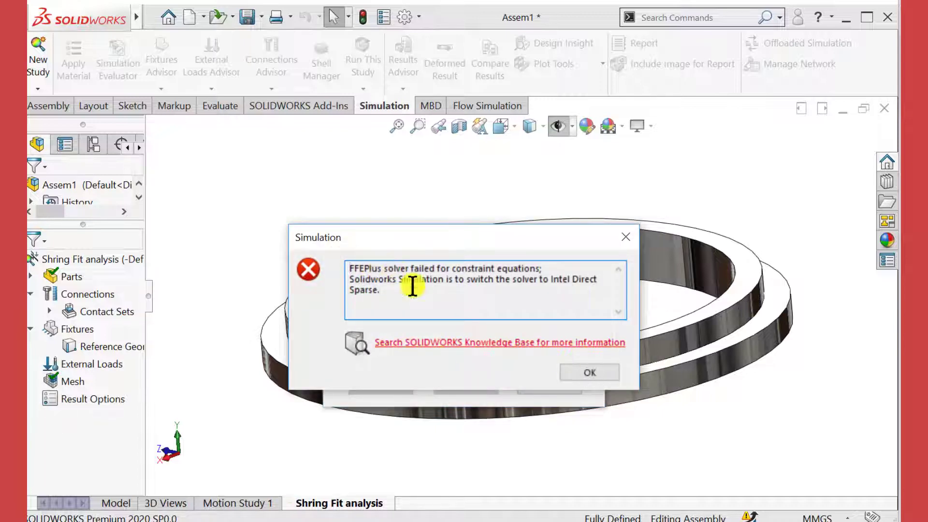
{"action": "left_click", "coordinate": [585, 372]}
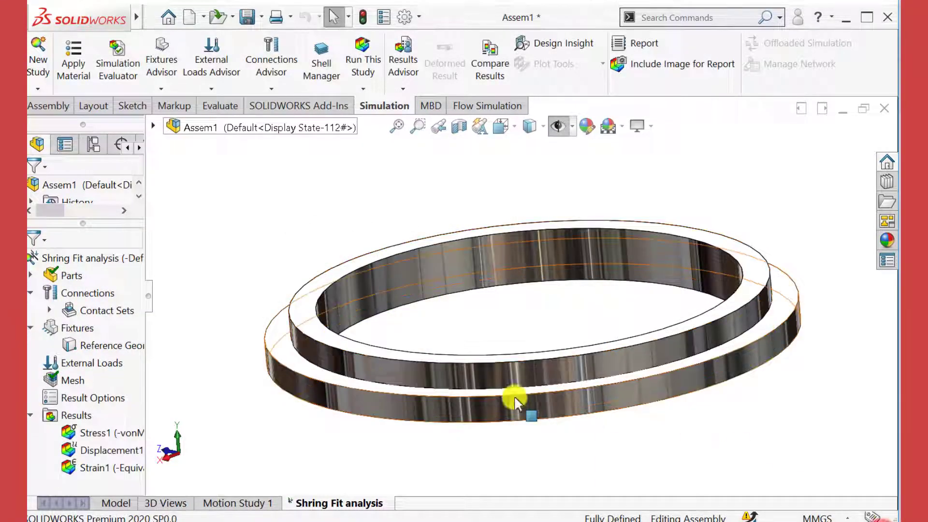
Display the von Mises stress plot on the ring assembly.
{"action": "middle_click_drag", "start_coordinate": [515, 397], "coordinate": [529, 394]}
{"action": "scroll", "coordinate": [498, 394], "scroll_direction": "up", "scroll_amount": 2}
{"action": "scroll", "coordinate": [486, 304], "scroll_direction": "down", "scroll_amount": 1}
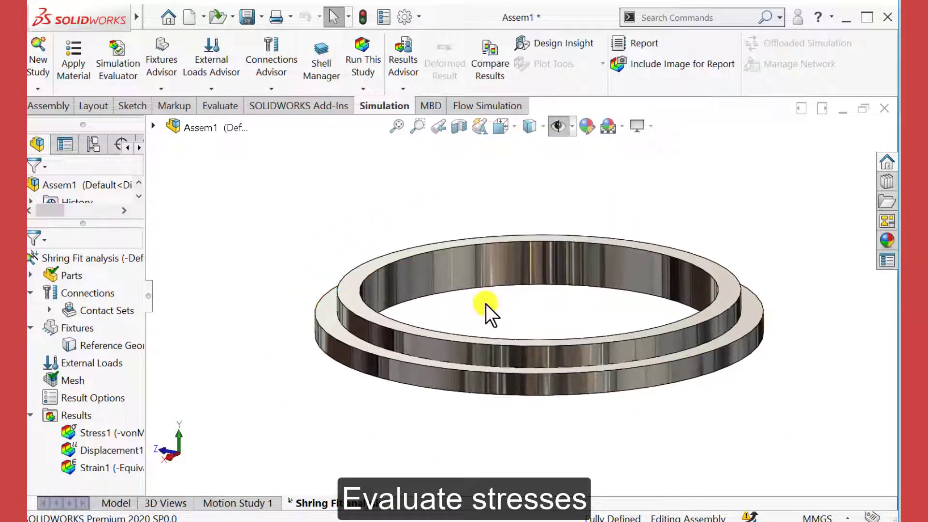
{"action": "double_click", "coordinate": [106, 431]}
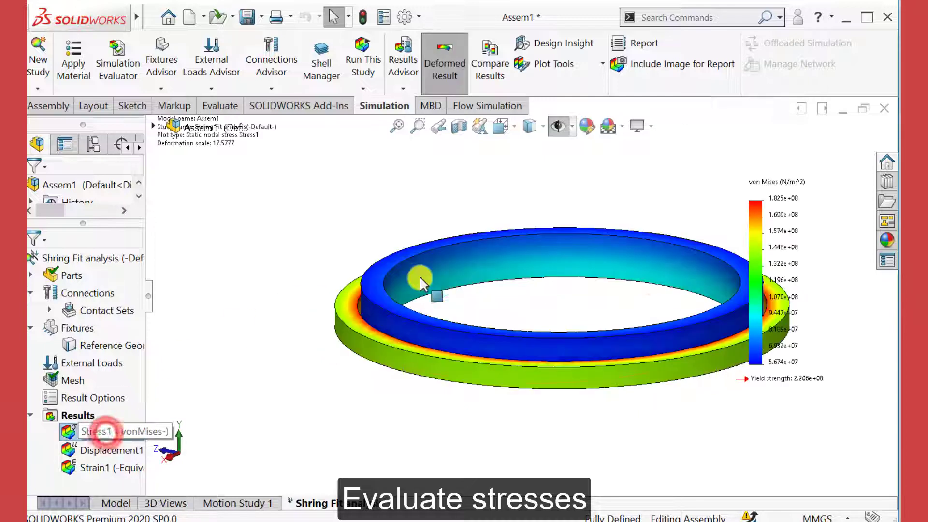
{"action": "scroll", "coordinate": [338, 333], "scroll_direction": "up", "scroll_amount": 1}
{"action": "scroll", "coordinate": [613, 300], "scroll_direction": "down", "scroll_amount": 1}
{"action": "scroll", "coordinate": [590, 295], "scroll_direction": "up", "scroll_amount": 2}
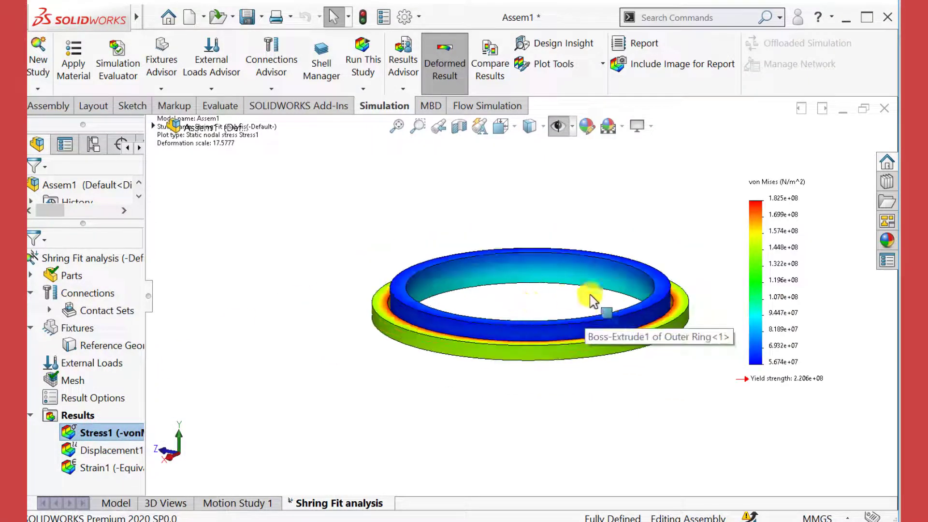
{"action": "scroll", "coordinate": [594, 300], "scroll_direction": "down", "scroll_amount": 1}
Edit the von Mises stress plot's definition and set its units to N/mm^2 (MPa).
{"action": "right_click", "coordinate": [92, 433]}
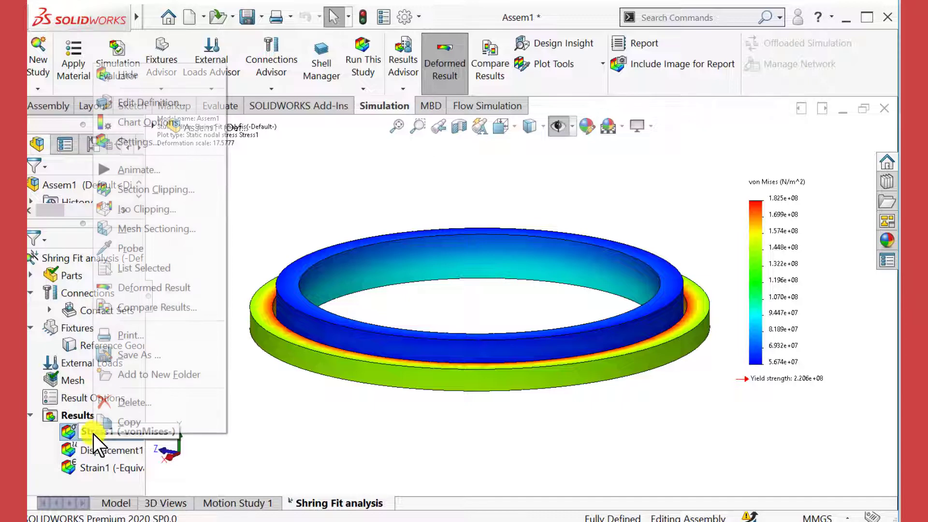
{"action": "left_click", "coordinate": [129, 104]}
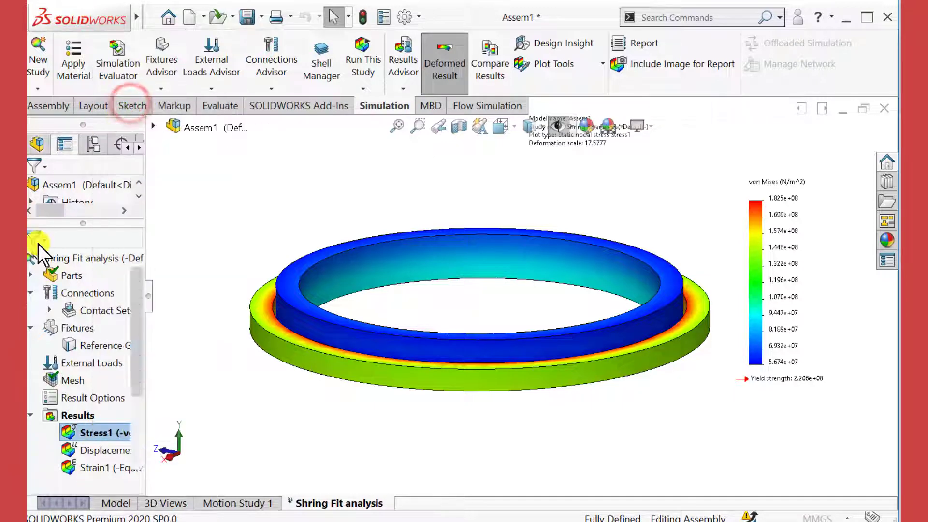
{"action": "left_click", "coordinate": [70, 304]}
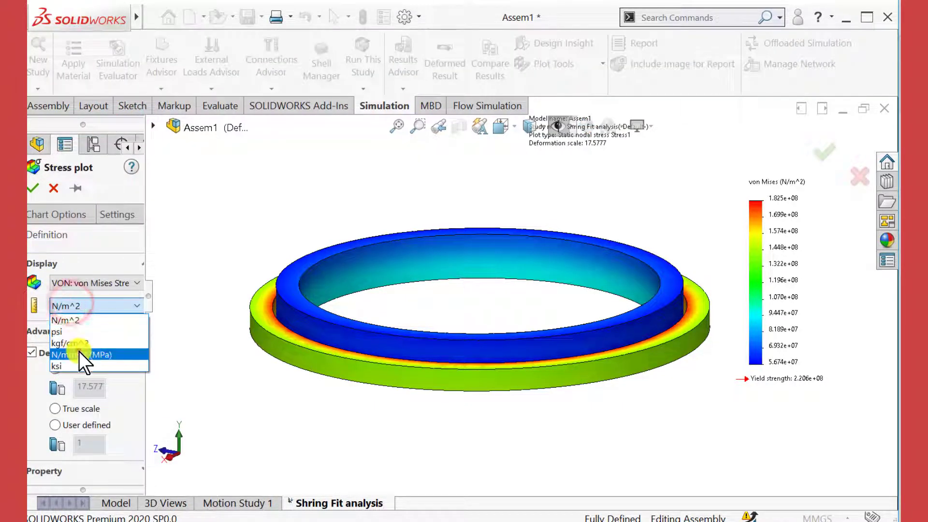
{"action": "left_click", "coordinate": [79, 353]}
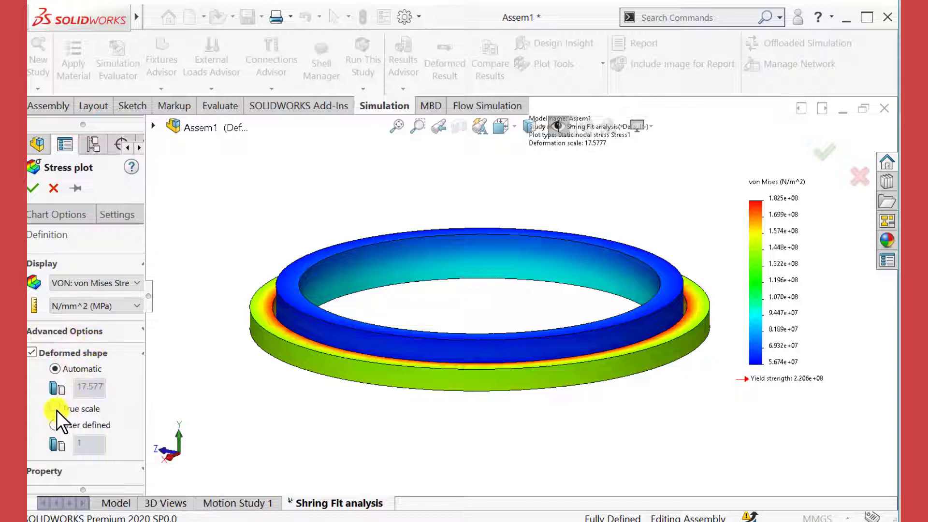
Set the stress legend's number format to floating and apply the plot changes.
{"action": "left_click", "coordinate": [65, 214]}
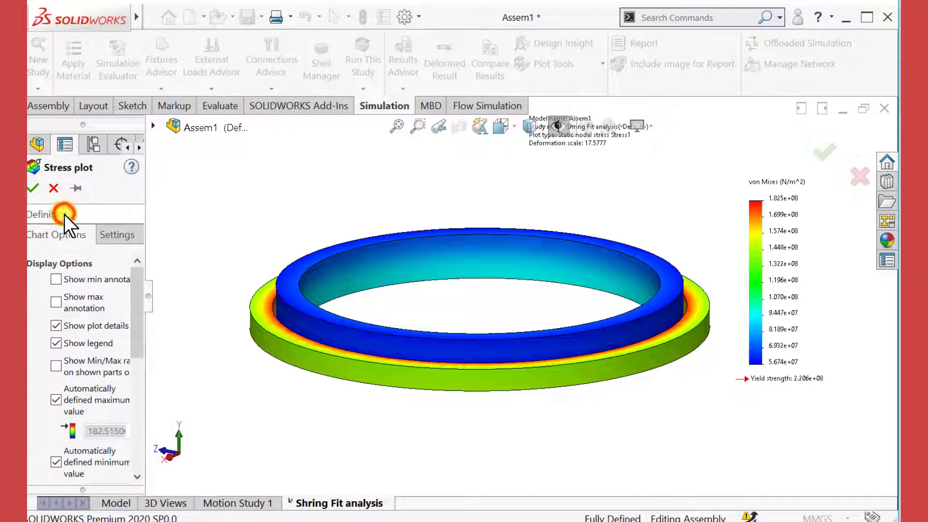
{"action": "left_click_drag", "start_coordinate": [137, 329], "coordinate": [136, 422]}
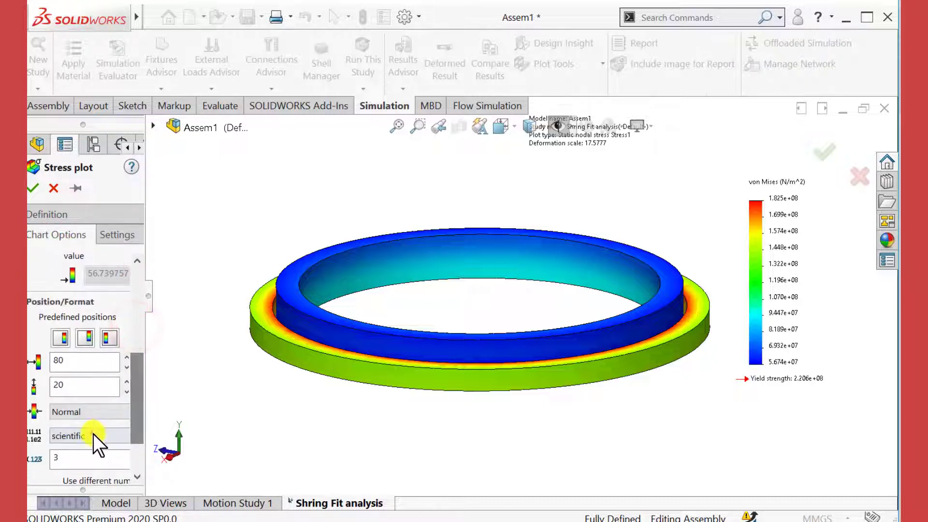
{"action": "left_click", "coordinate": [93, 435]}
{"action": "left_click", "coordinate": [71, 462]}
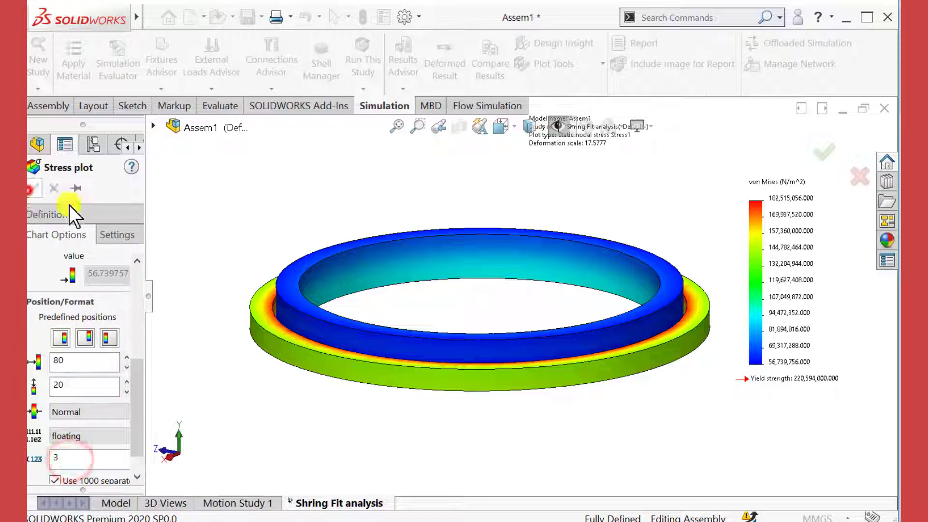
{"action": "left_click", "coordinate": [32, 188]}
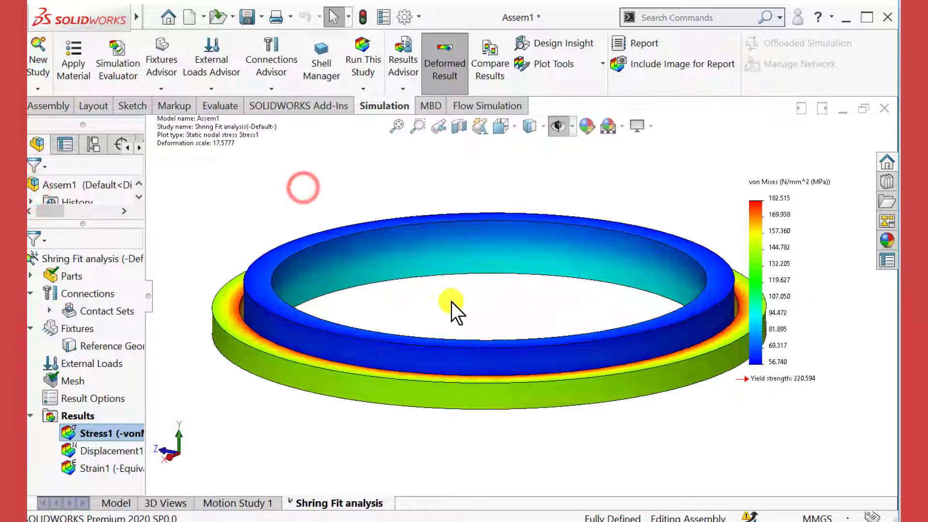
Examine the von Mises stress distribution on both rings from above and below, including the contact area.
{"action": "middle_click_drag", "start_coordinate": [451, 301], "coordinate": [764, 211]}
{"action": "middle_click_drag", "start_coordinate": [559, 281], "coordinate": [544, 158]}
{"action": "scroll", "coordinate": [688, 331], "scroll_direction": "down", "scroll_amount": 6}
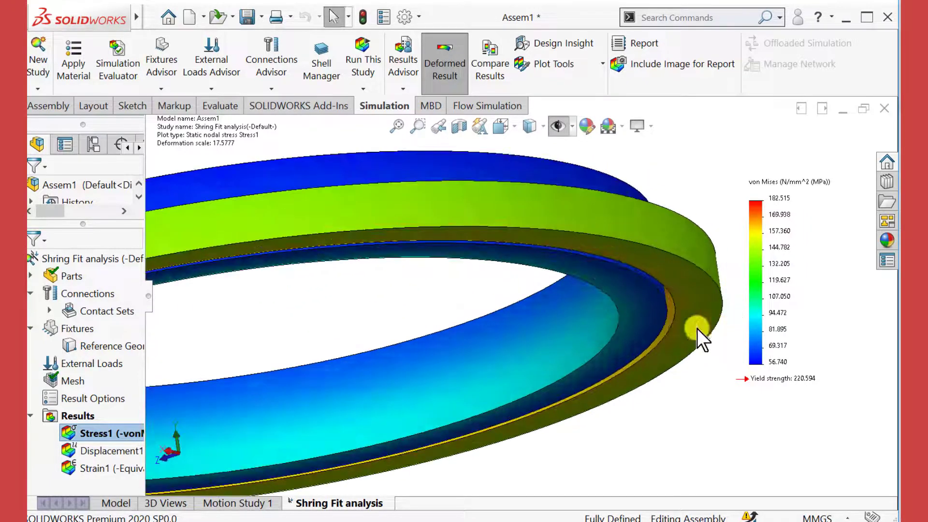
{"action": "middle_click_drag", "start_coordinate": [673, 315], "coordinate": [631, 266]}
{"action": "scroll", "coordinate": [431, 290], "scroll_direction": "up", "scroll_amount": 2}
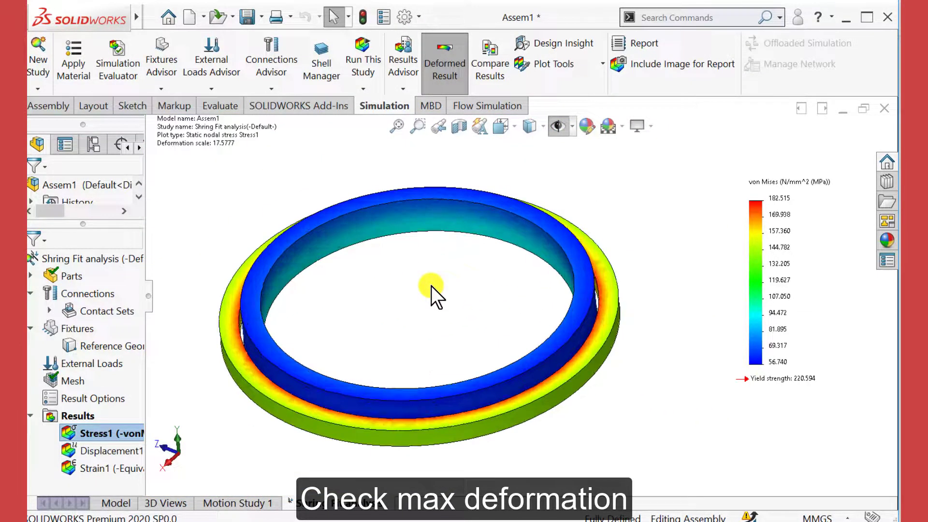
Display the displacement plot and examine the deformation of the two rings.
{"action": "double_click", "coordinate": [84, 449]}
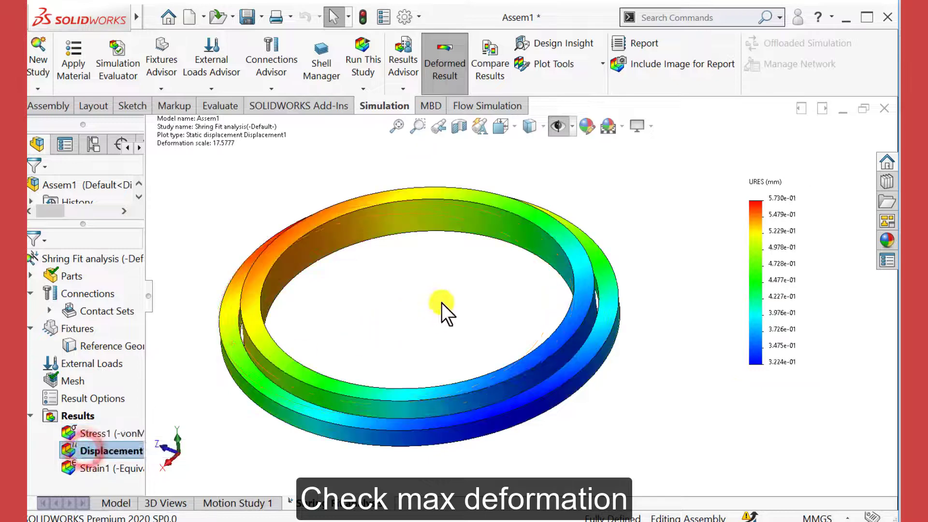
{"action": "middle_click_drag", "start_coordinate": [442, 303], "coordinate": [445, 334]}
{"action": "middle_click_drag", "start_coordinate": [441, 315], "coordinate": [445, 358]}
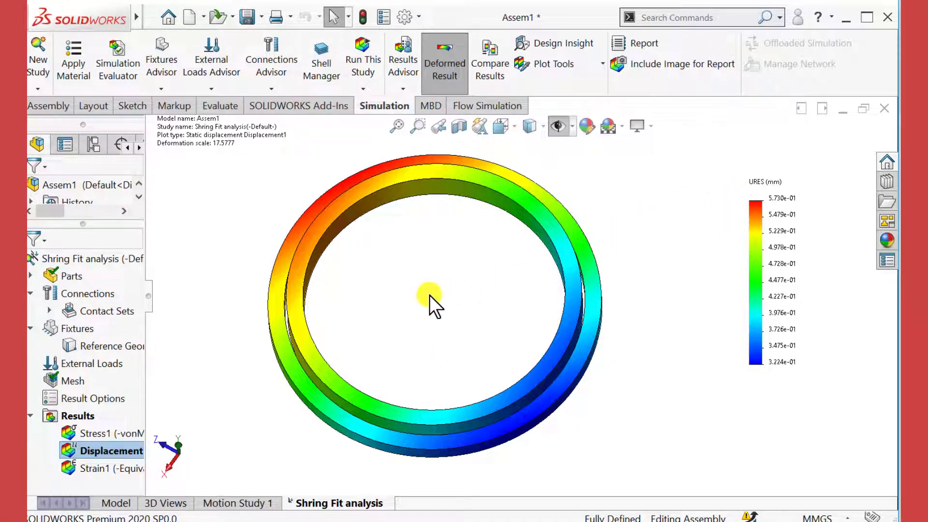
Animate the displacement plot to watch both rings deform, and close the animation.
{"action": "mouse_move", "coordinate": [429, 295]}
{"action": "middle_mouse_down"}
{"action": "mouse_move", "coordinate": [433, 252]}
{"action": "mouse_move", "coordinate": [435, 290]}
{"action": "mouse_move", "coordinate": [414, 315]}
{"action": "mouse_move", "coordinate": [426, 309]}
{"action": "mouse_move", "coordinate": [427, 294]}
{"action": "middle_mouse_up"}
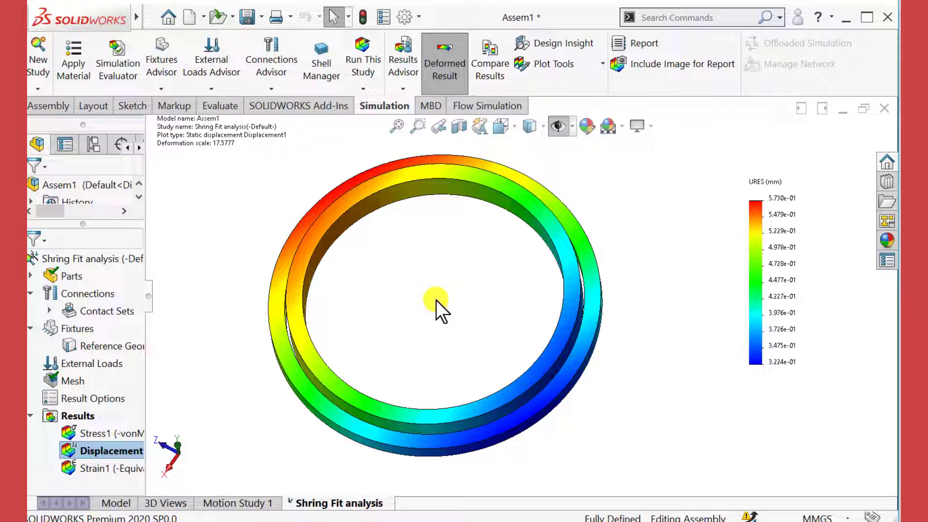
{"action": "middle_click_drag", "start_coordinate": [435, 309], "coordinate": [411, 288]}
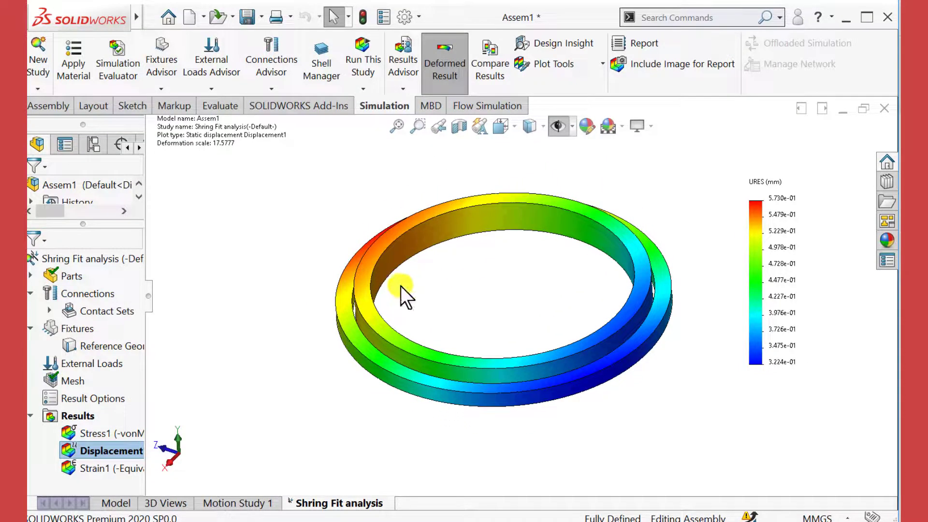
{"action": "right_click", "coordinate": [103, 448]}
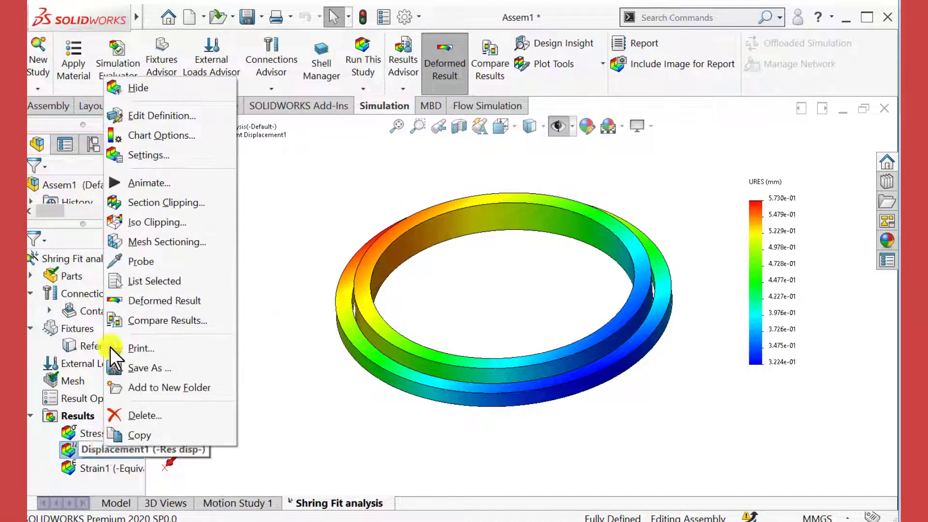
{"action": "left_click", "coordinate": [130, 183]}
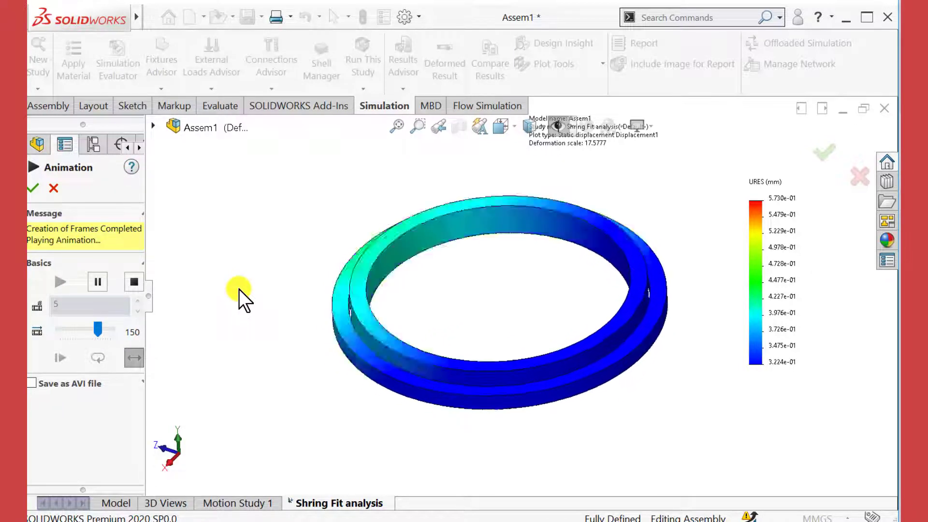
{"action": "left_click", "coordinate": [29, 186]}
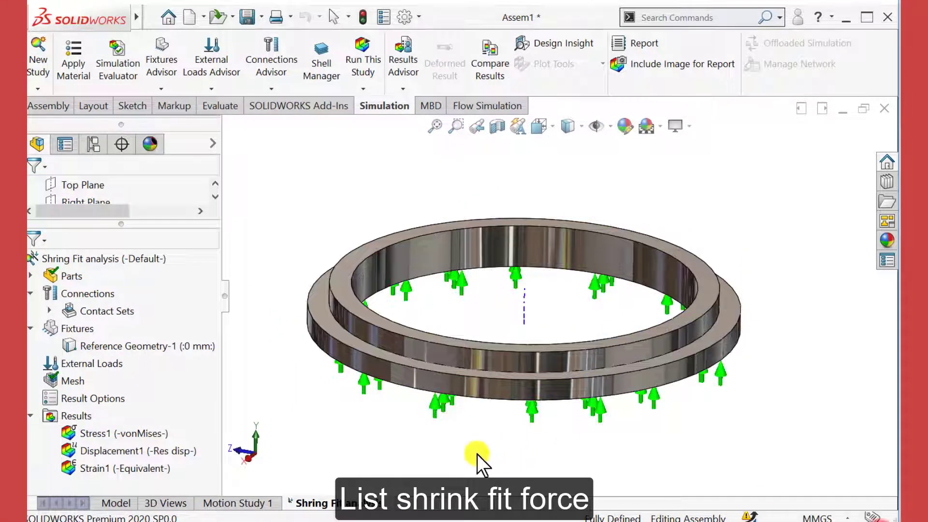
Open the result force listing for reaction force and set Top Plane as the reference.
{"action": "middle_click_drag", "start_coordinate": [477, 457], "coordinate": [449, 438]}
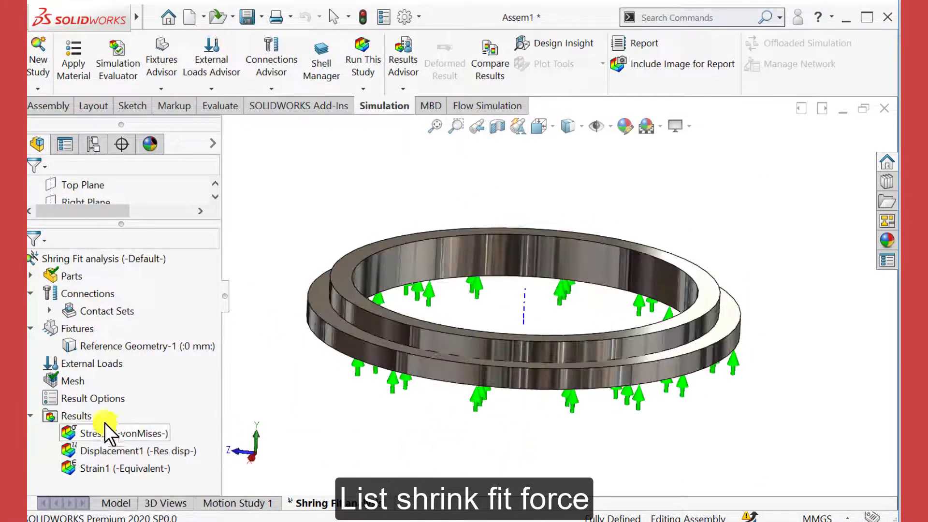
{"action": "right_click", "coordinate": [80, 413]}
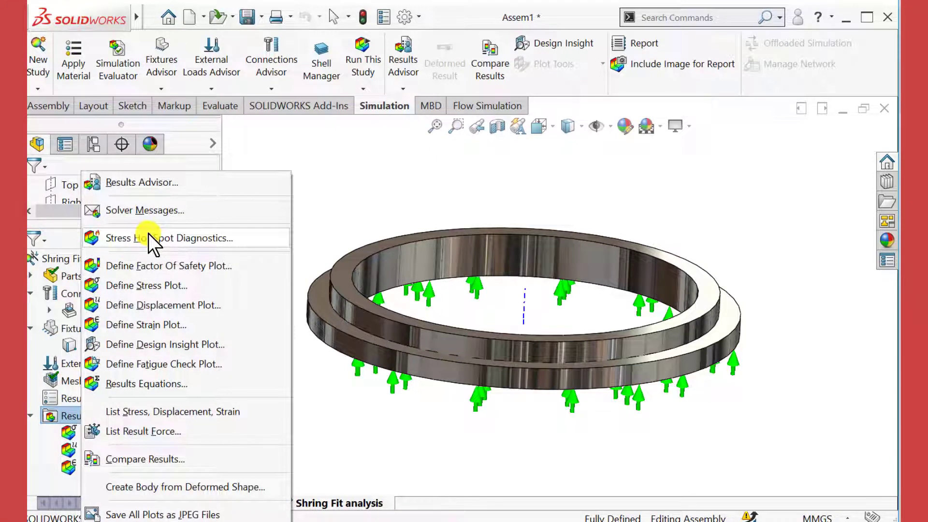
{"action": "left_click", "coordinate": [158, 427]}
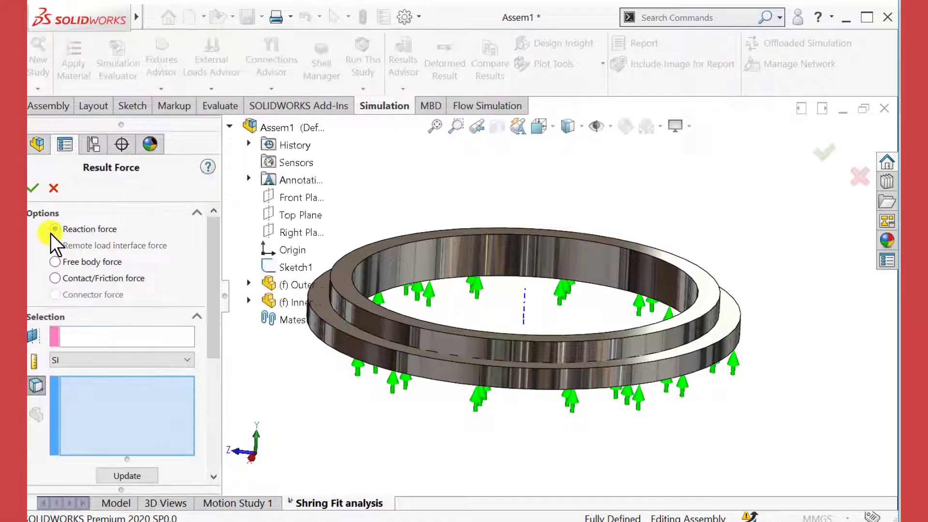
{"action": "left_click", "coordinate": [99, 337]}
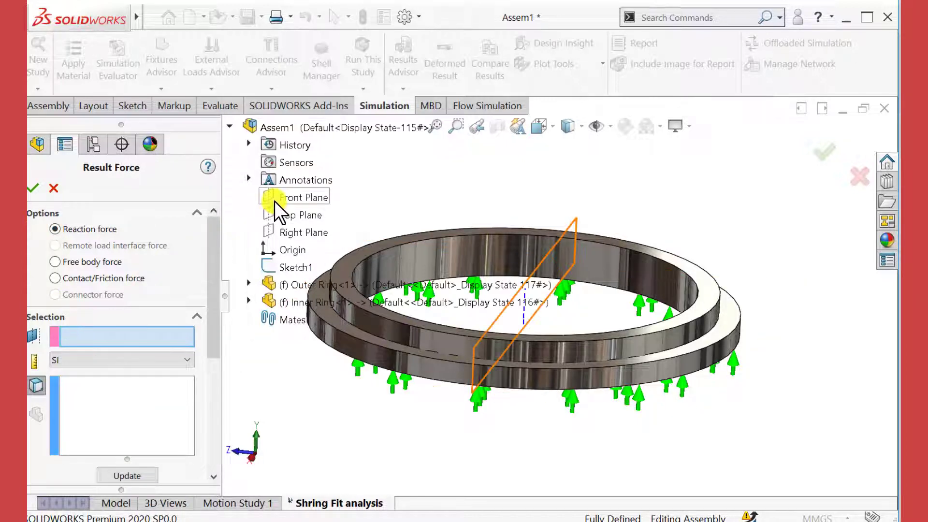
{"action": "left_click", "coordinate": [286, 217]}
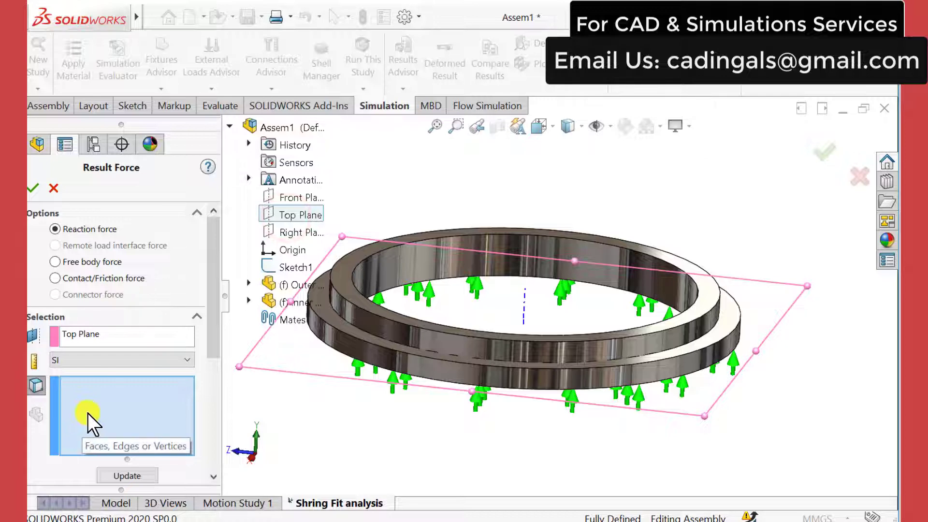
Select the inner ring's outer face and the outer ring's inner face, hiding the inner ring temporarily to reach the second face.
{"action": "left_click", "coordinate": [372, 322]}
{"action": "middle_click_drag", "start_coordinate": [365, 332], "coordinate": [449, 276]}
{"action": "right_click", "coordinate": [278, 304]}
{"action": "left_click", "coordinate": [303, 332]}
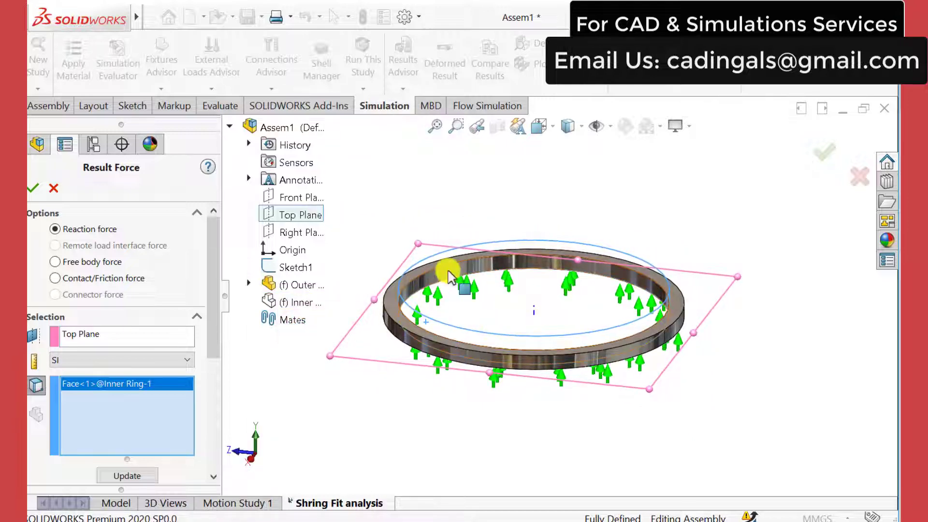
{"action": "left_click", "coordinate": [449, 276]}
{"action": "right_click", "coordinate": [286, 303]}
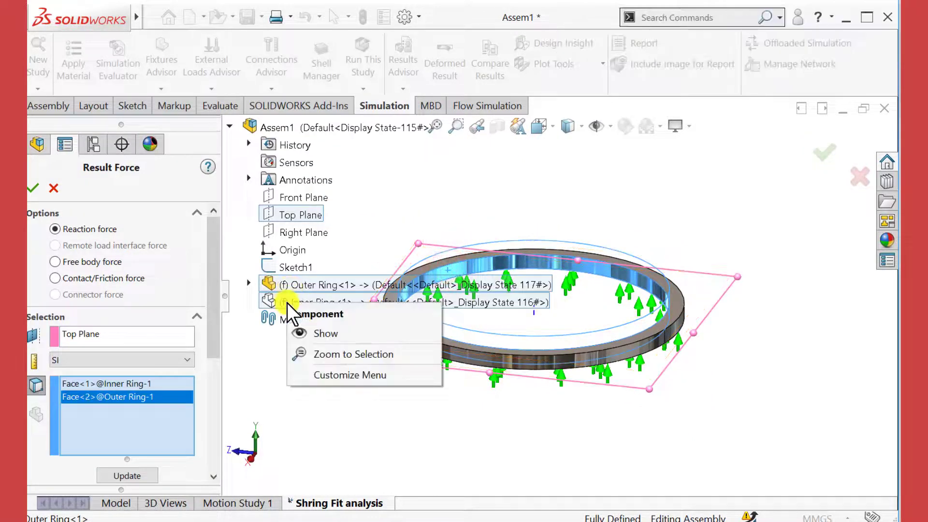
{"action": "left_click", "coordinate": [316, 330]}
Calculate the reaction forces on the two selected contact faces and move both force callouts beside the rings.
{"action": "left_click_drag", "start_coordinate": [214, 350], "coordinate": [214, 392]}
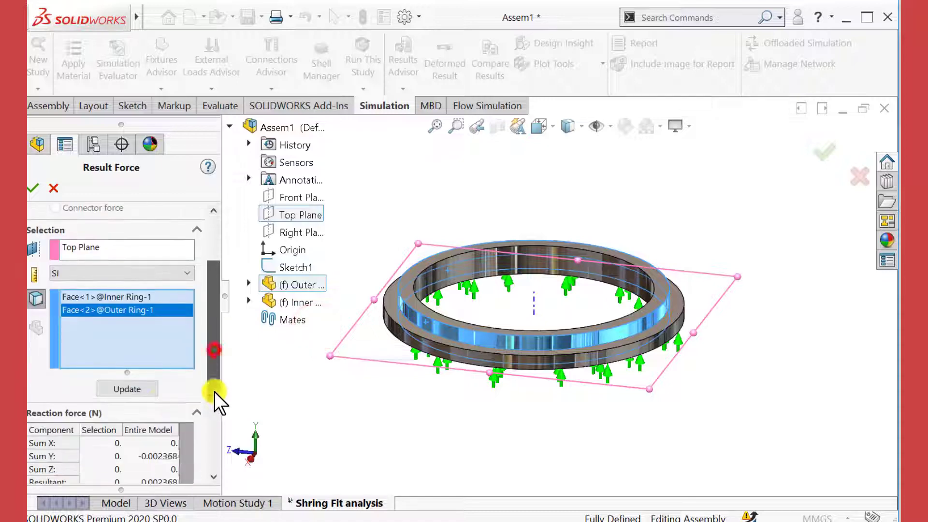
{"action": "left_click", "coordinate": [130, 390]}
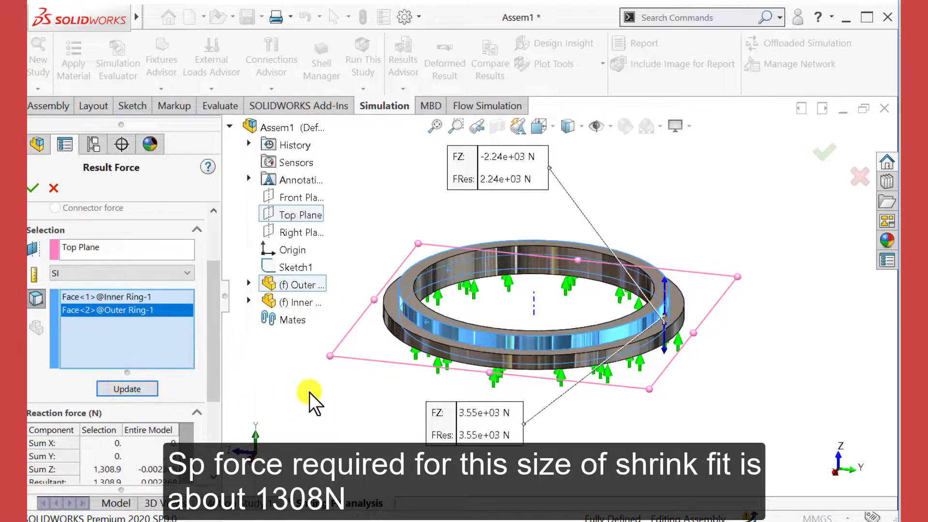
{"action": "mouse_move", "coordinate": [310, 392]}
{"action": "middle_mouse_down"}
{"action": "mouse_move", "coordinate": [315, 370]}
{"action": "mouse_move", "coordinate": [321, 387]}
{"action": "middle_mouse_up"}
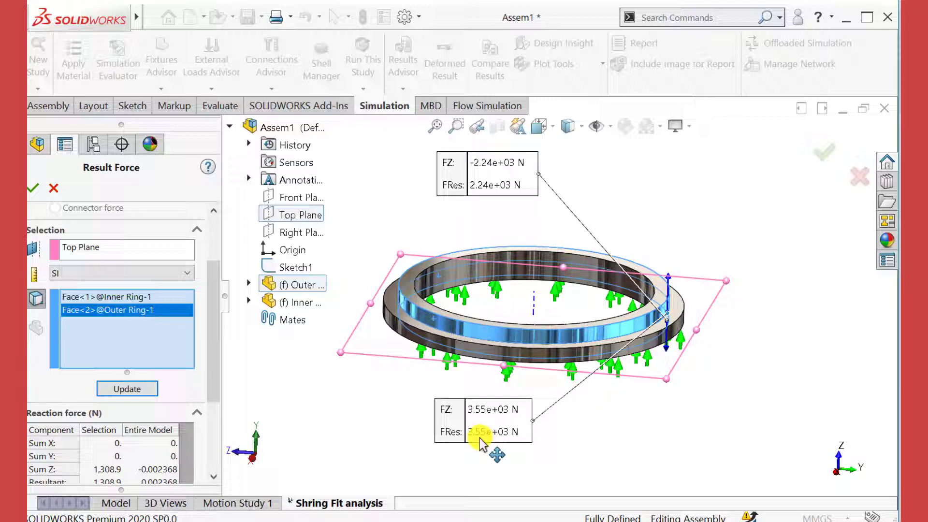
{"action": "left_click_drag", "start_coordinate": [480, 438], "coordinate": [728, 237]}
{"action": "left_click_drag", "start_coordinate": [512, 180], "coordinate": [703, 299]}
Examine the force callouts and the reaction force table, and close the result force listing.
{"action": "scroll", "coordinate": [677, 305], "scroll_direction": "down", "scroll_amount": 3}
{"action": "scroll", "coordinate": [669, 303], "scroll_direction": "down", "scroll_amount": 2}
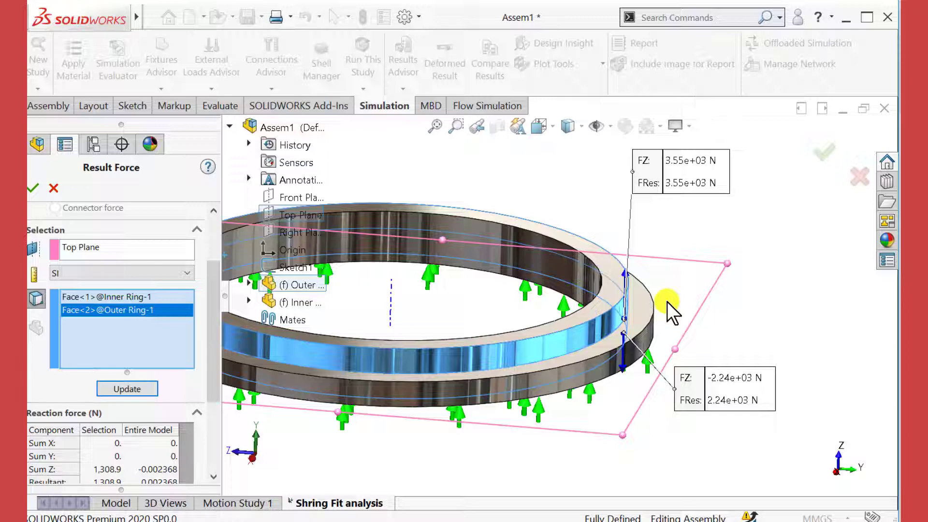
{"action": "mouse_move", "coordinate": [654, 306]}
{"action": "middle_mouse_down"}
{"action": "mouse_move", "coordinate": [648, 279]}
{"action": "mouse_move", "coordinate": [658, 292]}
{"action": "middle_mouse_up"}
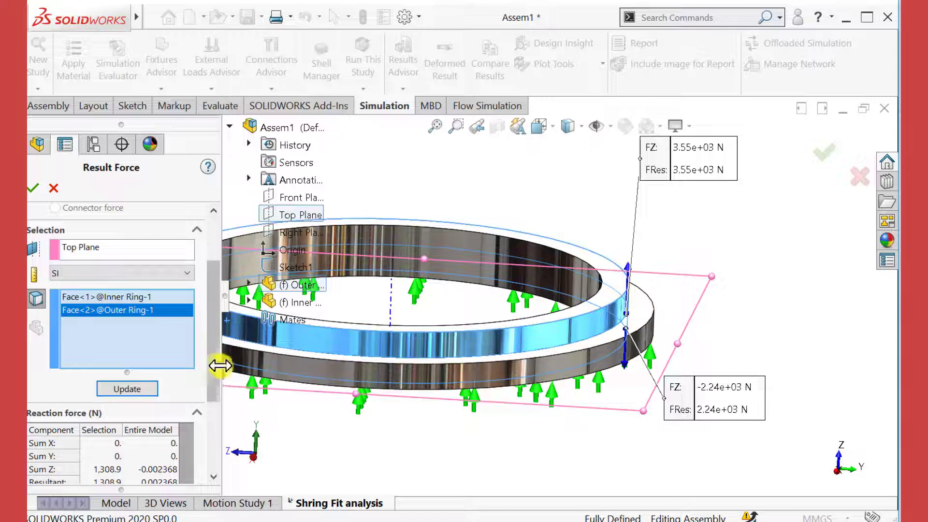
{"action": "left_click_drag", "start_coordinate": [216, 373], "coordinate": [216, 401]}
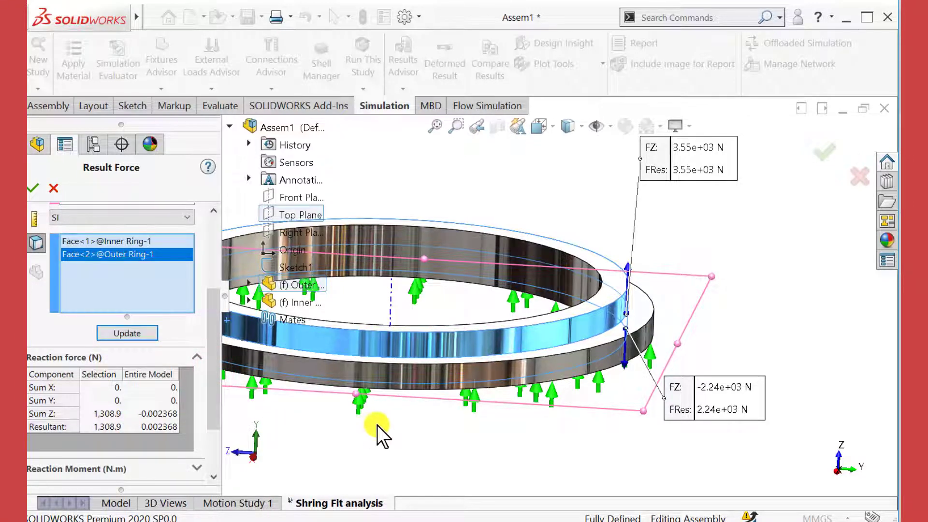
{"action": "left_click", "coordinate": [29, 189]}
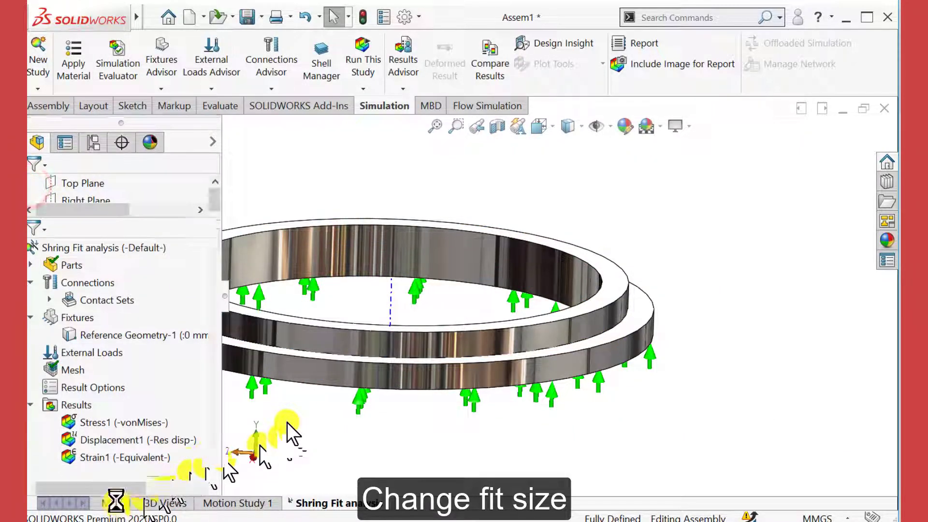
Return to the assembly model, edit the Inner Ring part in context, and show the dimensions of its Boss-Extrude1 feature.
{"action": "left_click", "coordinate": [115, 503]}
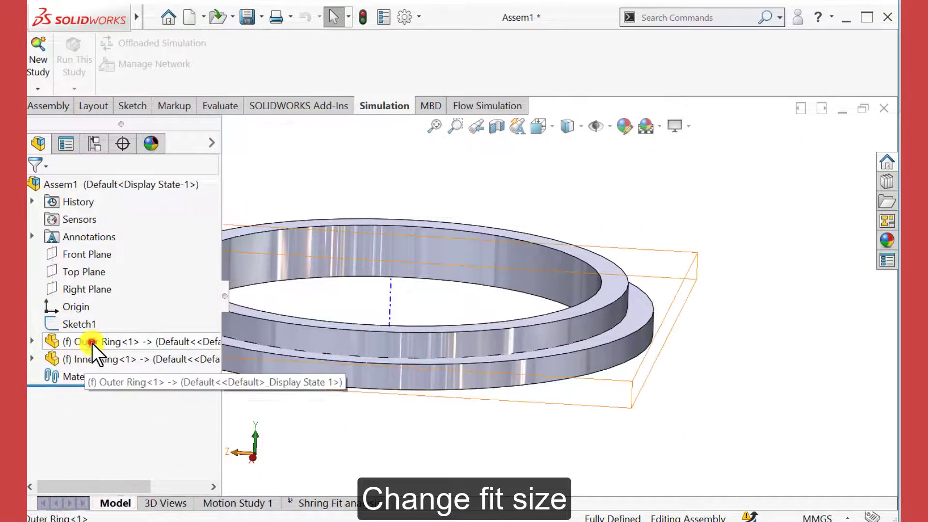
{"action": "left_click", "coordinate": [91, 360]}
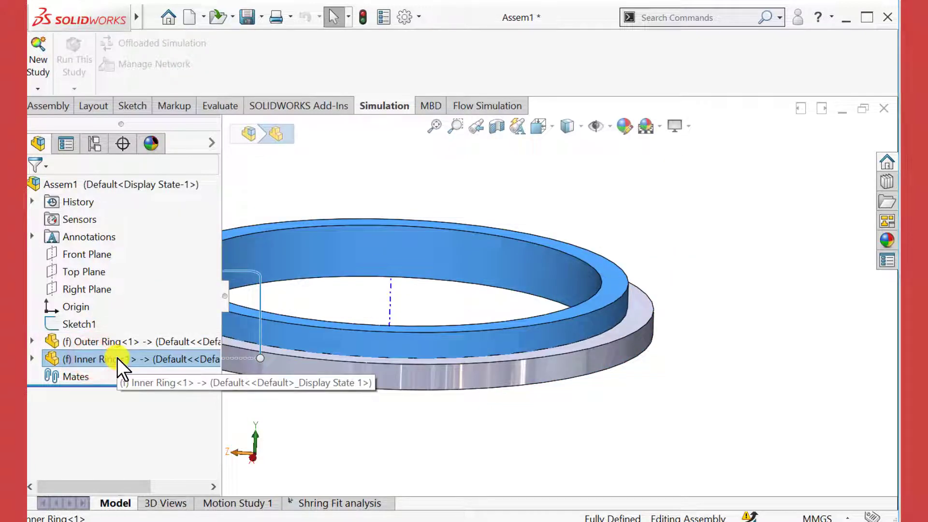
{"action": "right_click", "coordinate": [117, 358]}
{"action": "left_click", "coordinate": [199, 92]}
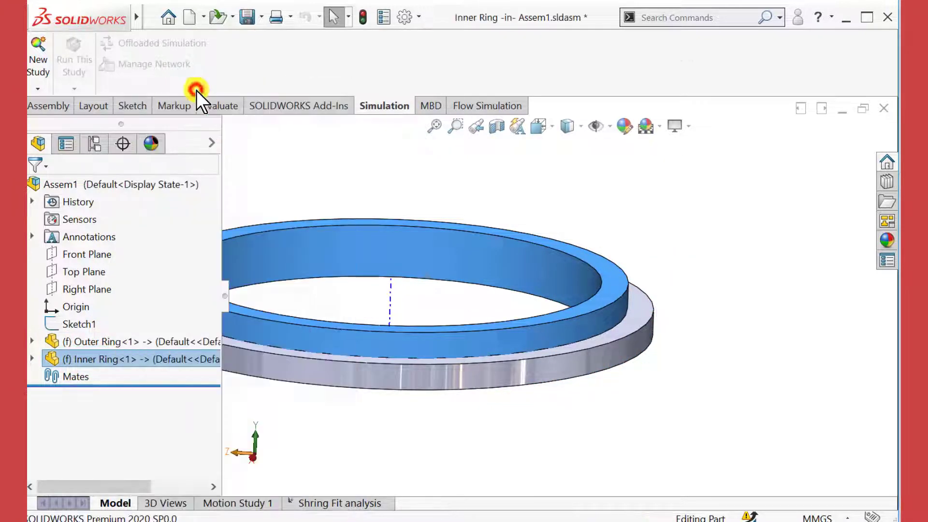
{"action": "left_click", "coordinate": [32, 358]}
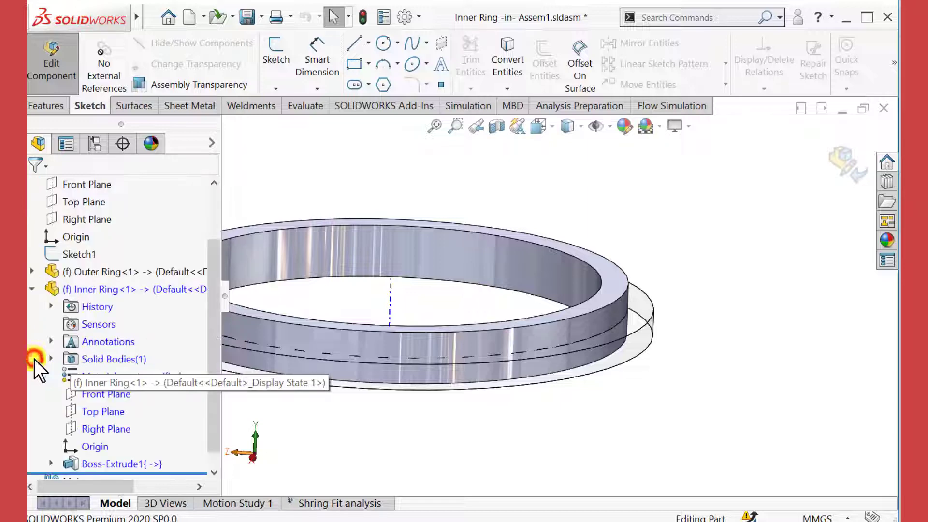
{"action": "left_click", "coordinate": [87, 462]}
{"action": "scroll", "coordinate": [449, 366], "scroll_direction": "up", "scroll_amount": 3}
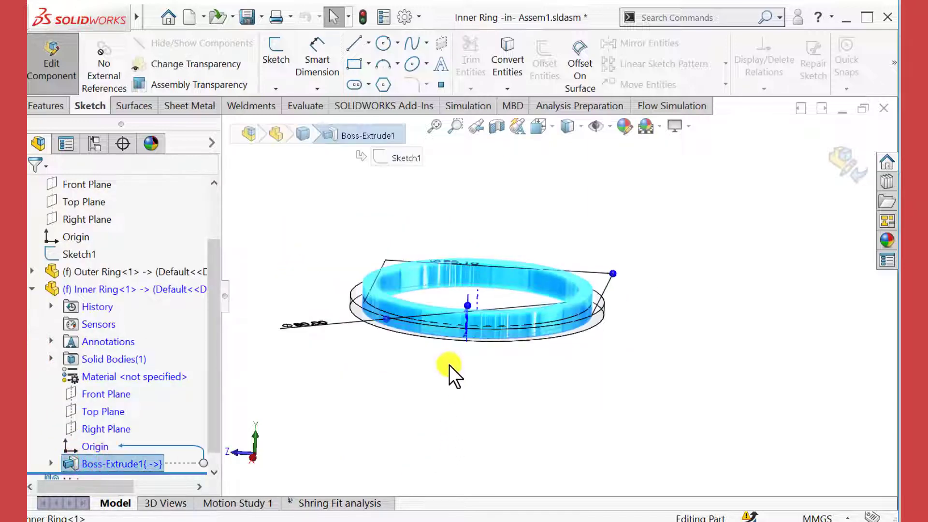
{"action": "middle_click_drag", "start_coordinate": [448, 365], "coordinate": [433, 419]}
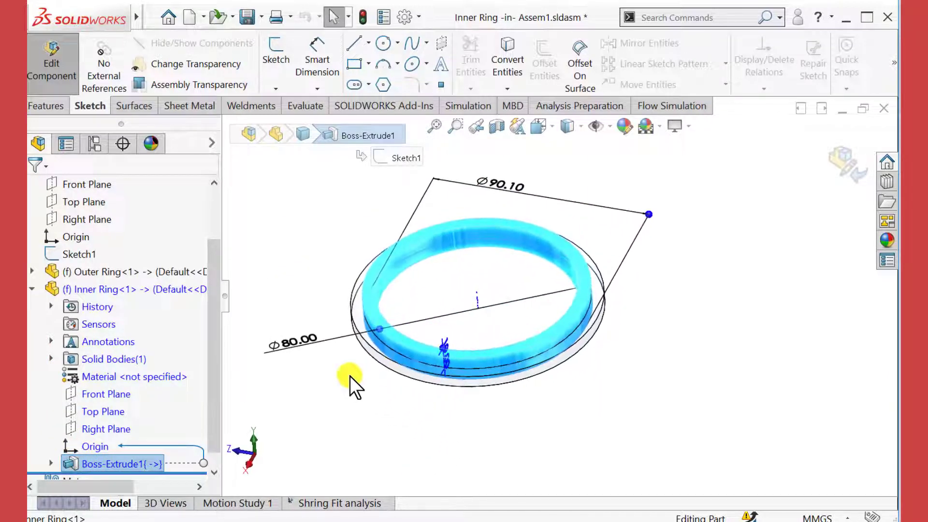
Set the inner ring's outer diameter to 90.2 mm, return to editing the assembly and rebuild it.
{"action": "left_click", "coordinate": [495, 187]}
{"action": "double_click", "coordinate": [120, 415]}
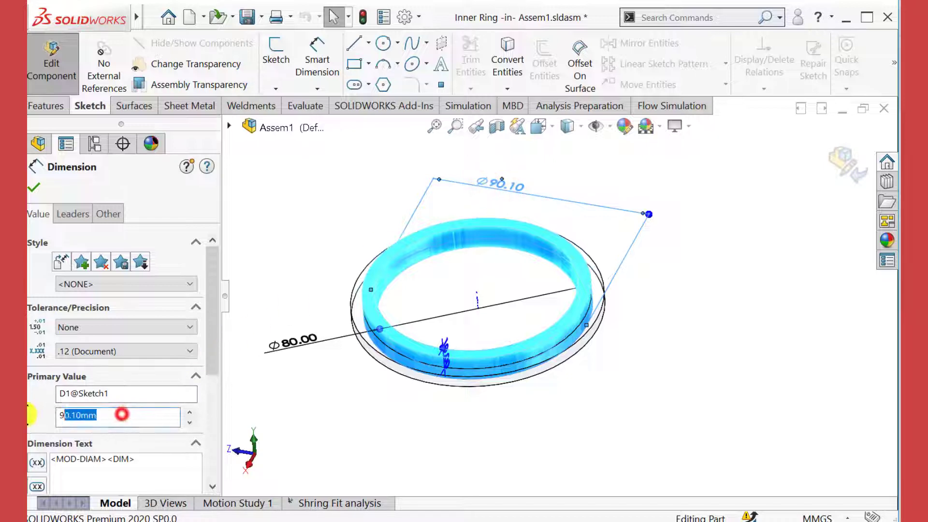
{"action": "type", "text": "9"}
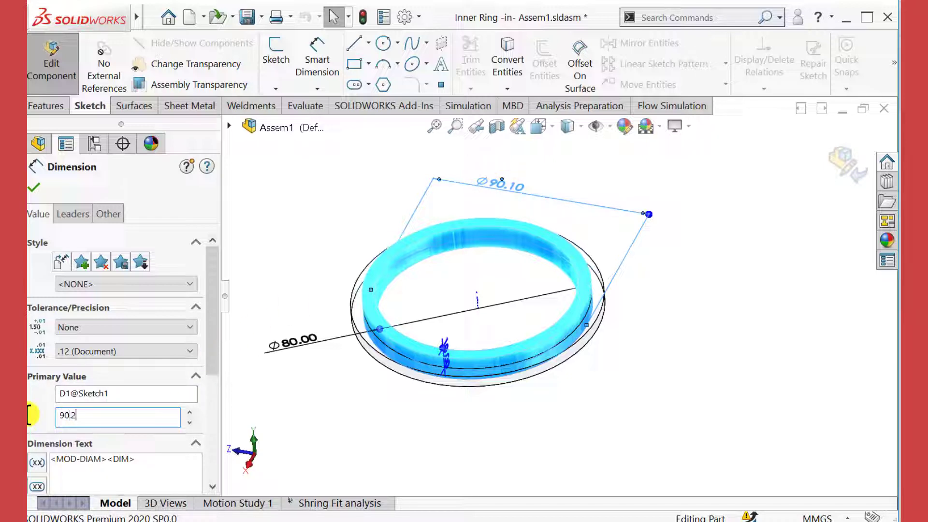
{"action": "type", "text": "0.2"}
{"action": "key", "text": "Return"}
{"action": "left_click", "coordinate": [35, 181]}
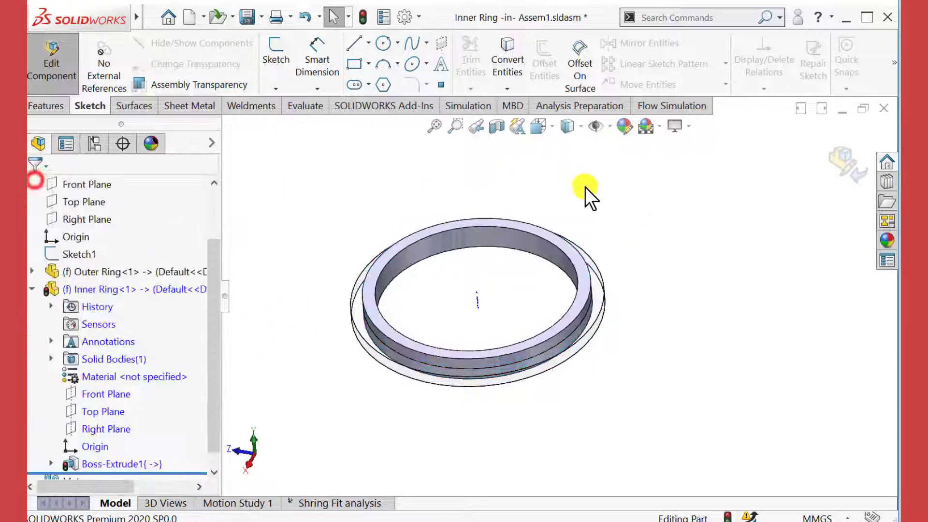
{"action": "left_click", "coordinate": [844, 162]}
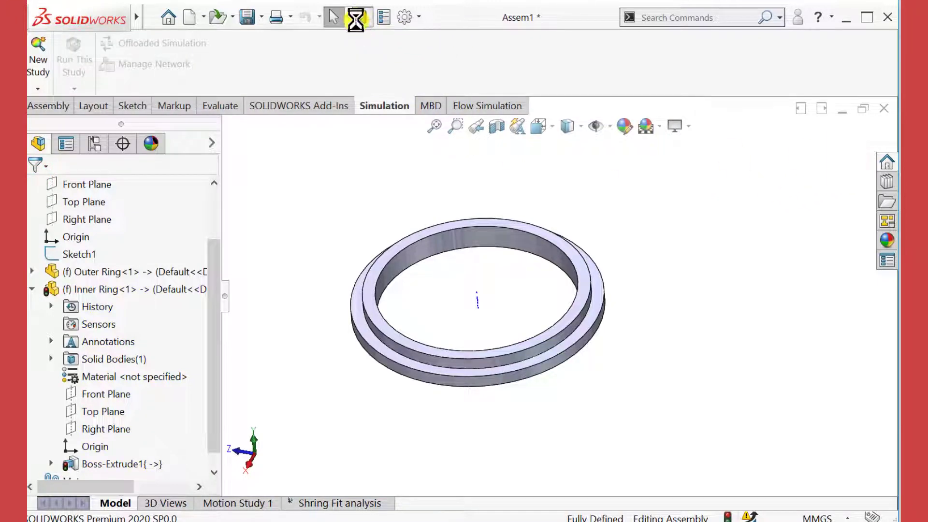
{"action": "left_click", "coordinate": [363, 17]}
Rerun the Shring Fit analysis study with the changed fit size and view the von Mises stress plot.
{"action": "left_click", "coordinate": [303, 503]}
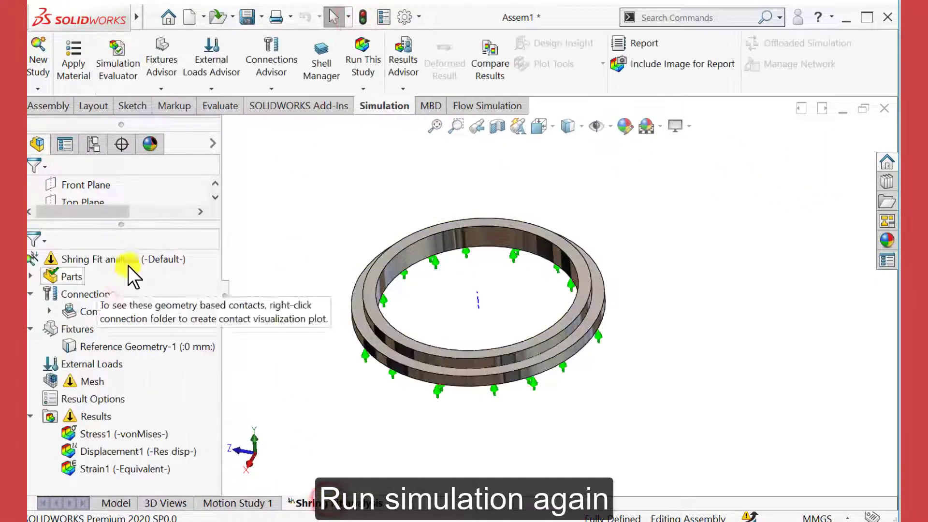
{"action": "left_click", "coordinate": [359, 46]}
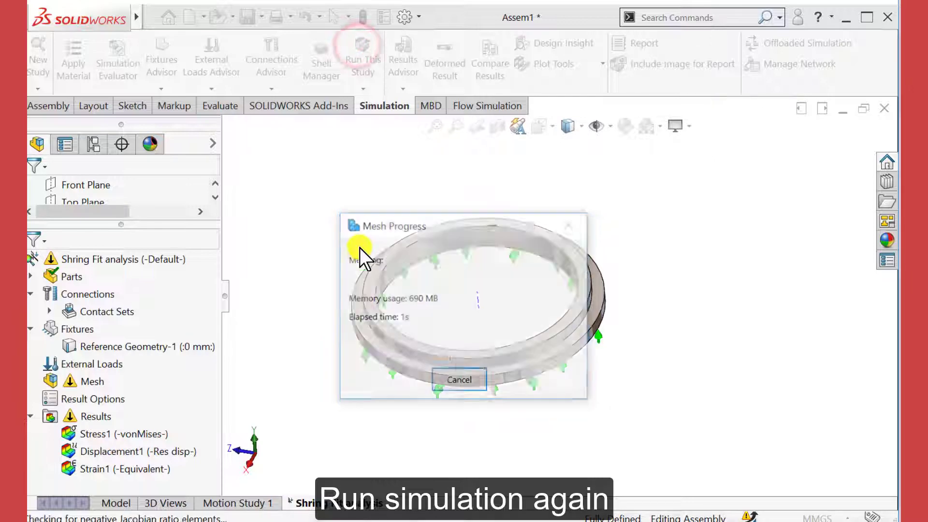
{"action": "middle_click_drag", "start_coordinate": [716, 468], "coordinate": [653, 420]}
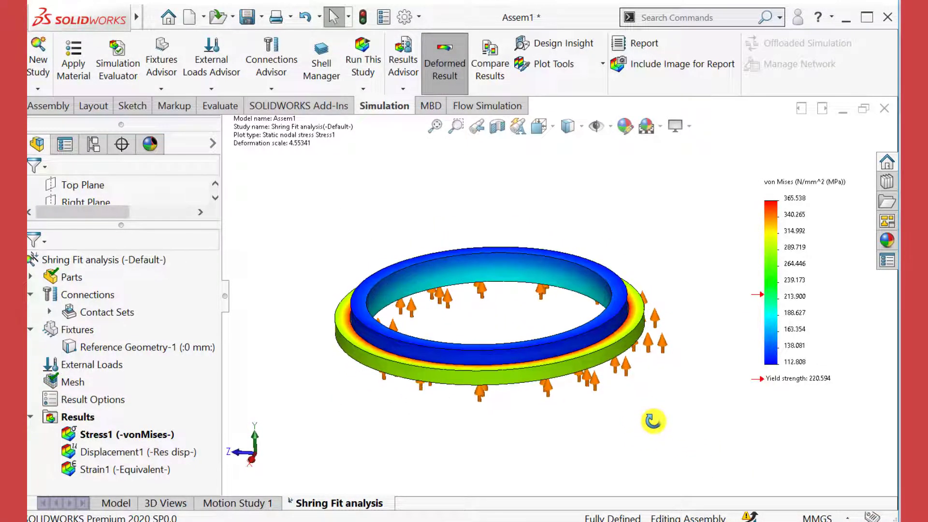
{"action": "left_click", "coordinate": [123, 435]}
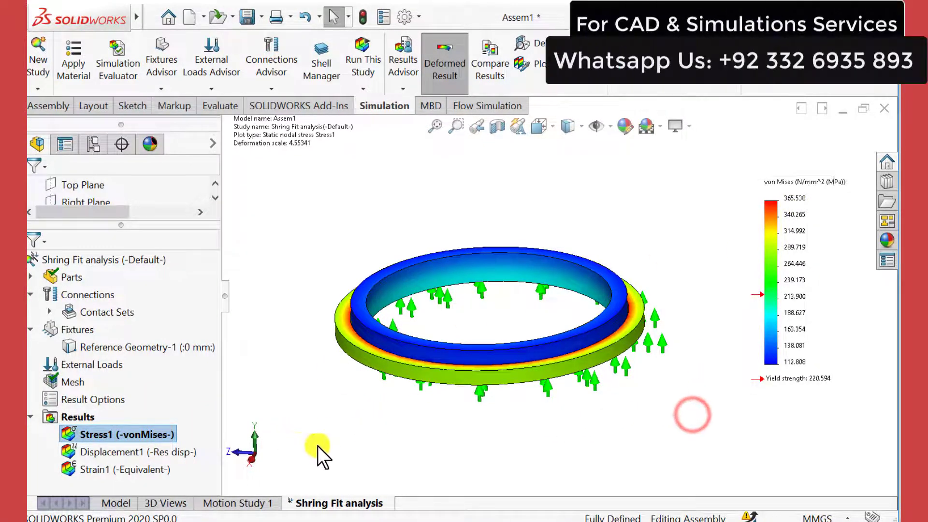
List the result force for the rerun study as reaction force in SI units, with the assembly's Top Plane as the direction reference.
{"action": "right_click", "coordinate": [62, 416]}
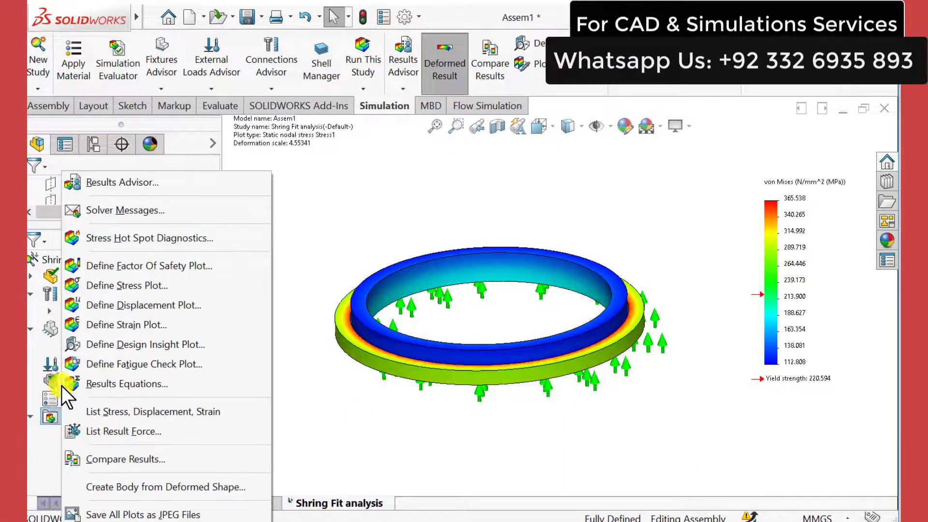
{"action": "left_click", "coordinate": [112, 428]}
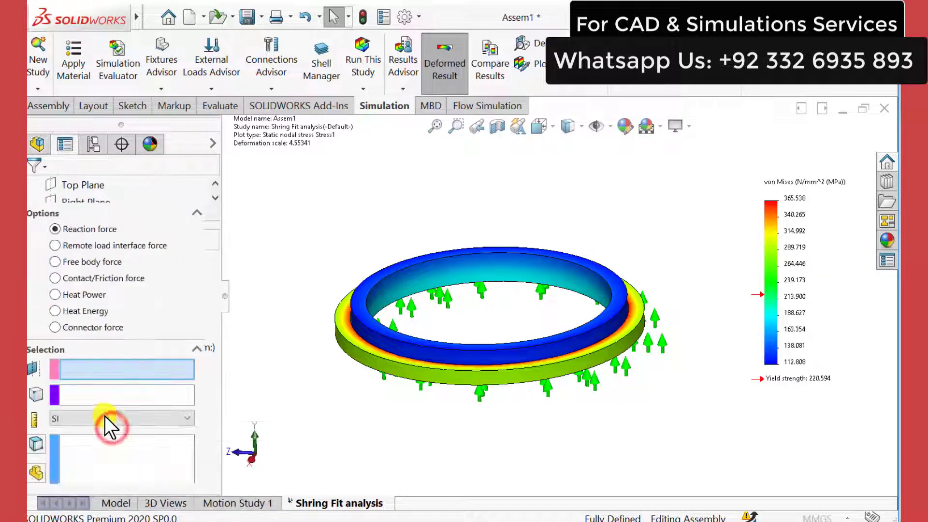
{"action": "left_click", "coordinate": [212, 270]}
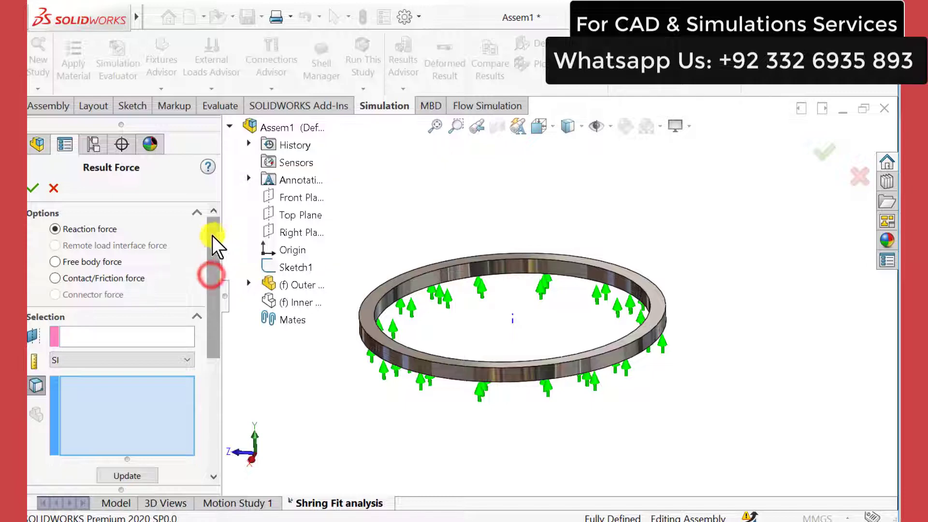
{"action": "left_click", "coordinate": [95, 336]}
{"action": "left_click", "coordinate": [290, 215]}
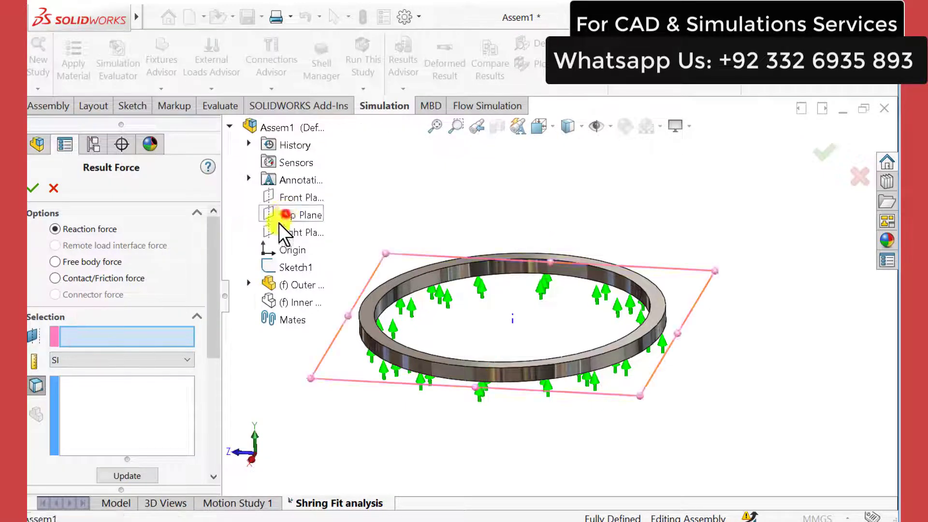
{"action": "left_click", "coordinate": [119, 426]}
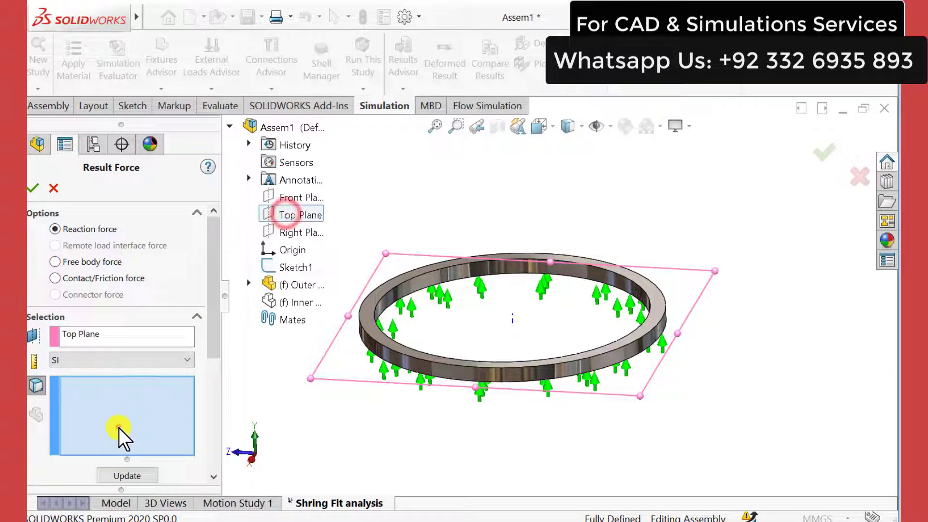
Show the hidden Inner Ring component and add its outer cylindrical face to the reaction force selection.
{"action": "right_click", "coordinate": [279, 302]}
{"action": "left_click", "coordinate": [301, 327]}
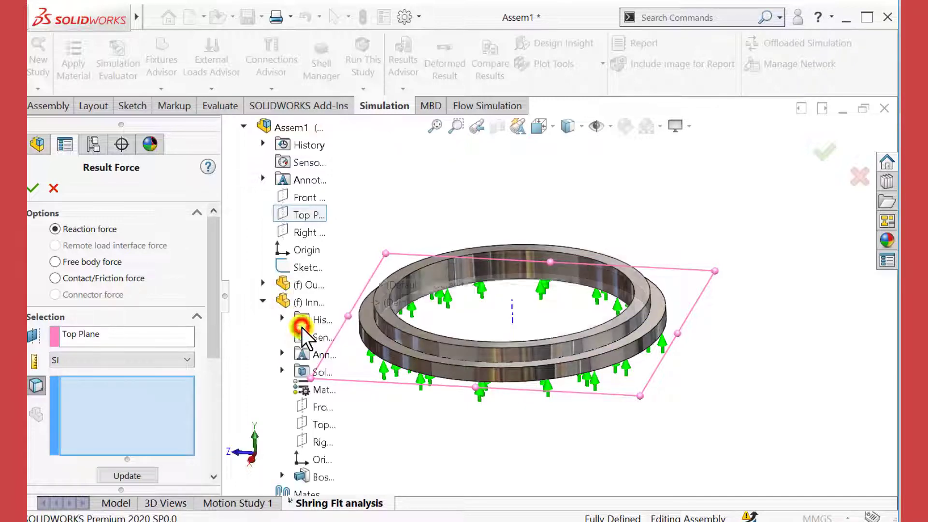
{"action": "left_click", "coordinate": [413, 338]}
Hide the Inner Ring, add the Outer Ring's inner cylindrical face to the reaction force selection, and show the Inner Ring again.
{"action": "right_click", "coordinate": [296, 304]}
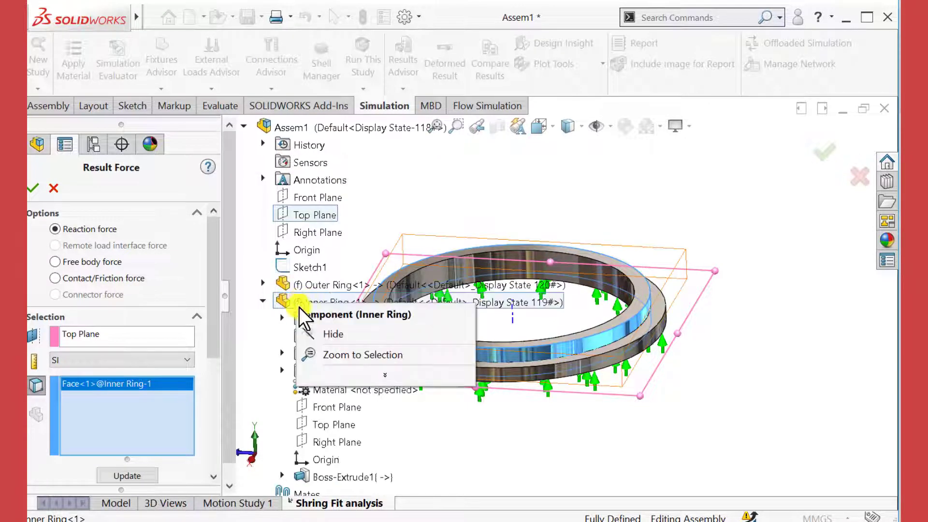
{"action": "left_click", "coordinate": [327, 334]}
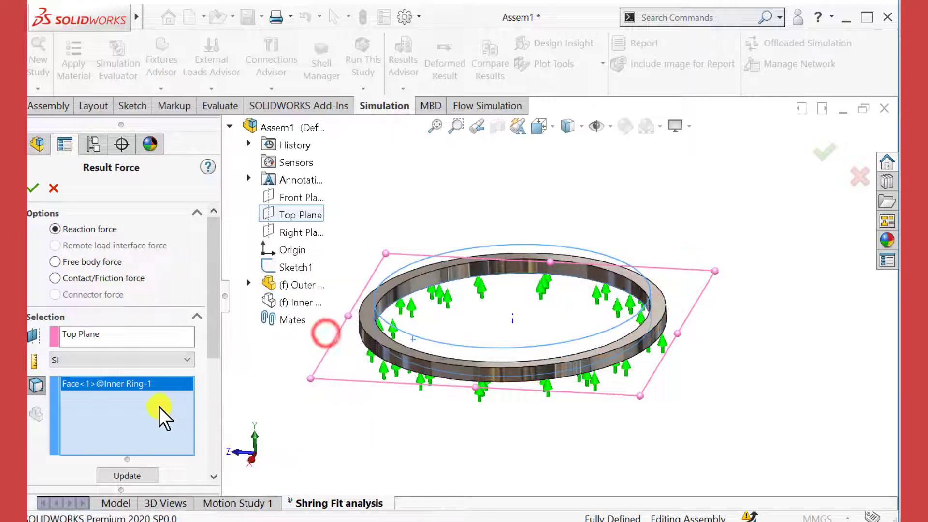
{"action": "left_click", "coordinate": [383, 297]}
{"action": "right_click", "coordinate": [301, 302]}
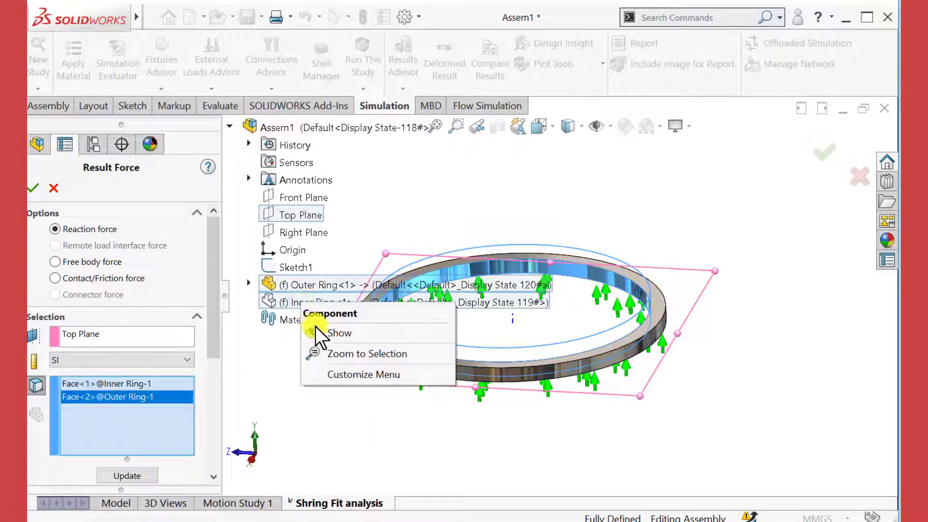
{"action": "left_click", "coordinate": [317, 330]}
Calculate the reaction forces on the two contact faces, examine the reaction force table, and close the result force listing.
{"action": "left_click", "coordinate": [123, 475]}
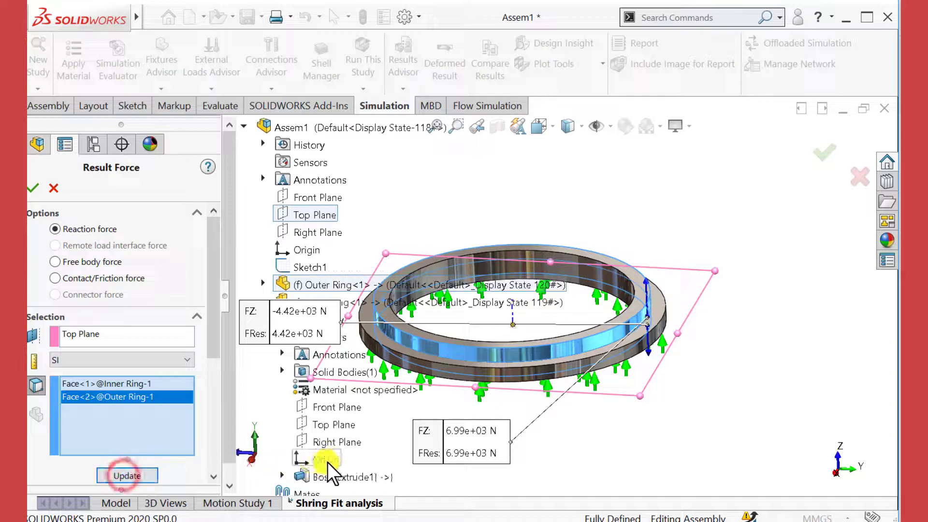
{"action": "left_click_drag", "start_coordinate": [214, 337], "coordinate": [219, 411]}
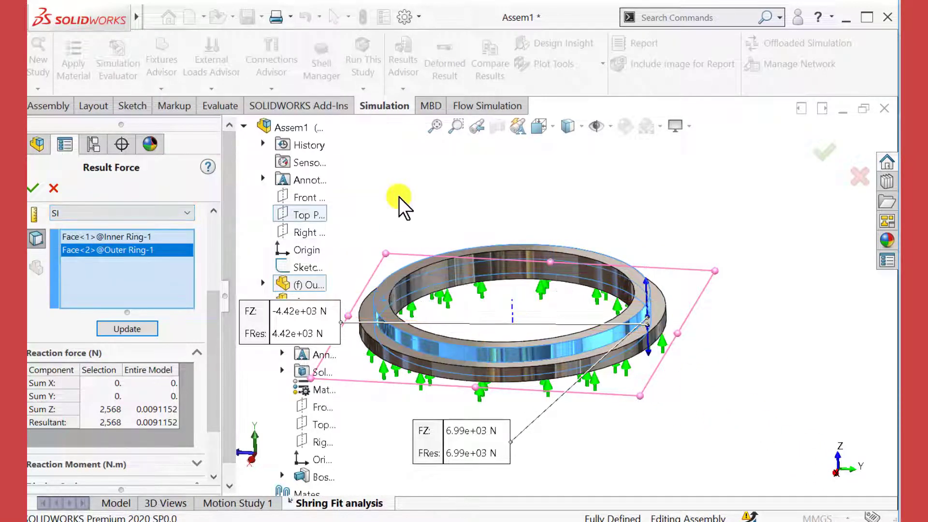
{"action": "left_click", "coordinate": [31, 187]}
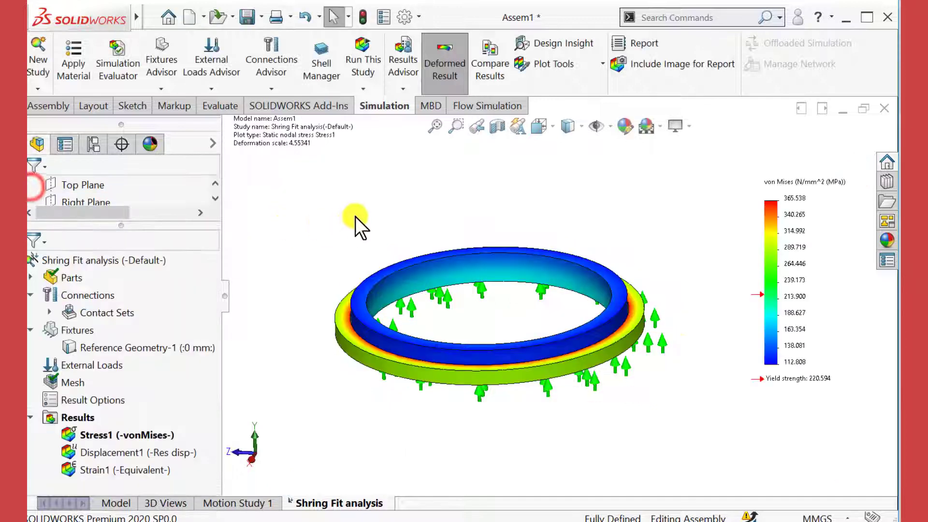
{"action": "scroll", "coordinate": [339, 229], "scroll_direction": "up", "scroll_amount": 2}
{"action": "middle_click_drag", "start_coordinate": [356, 289], "coordinate": [320, 270]}
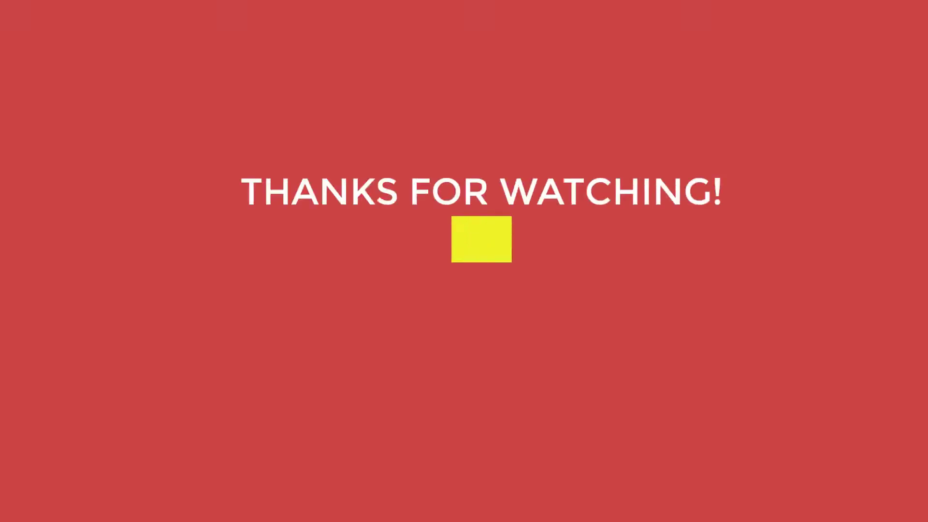